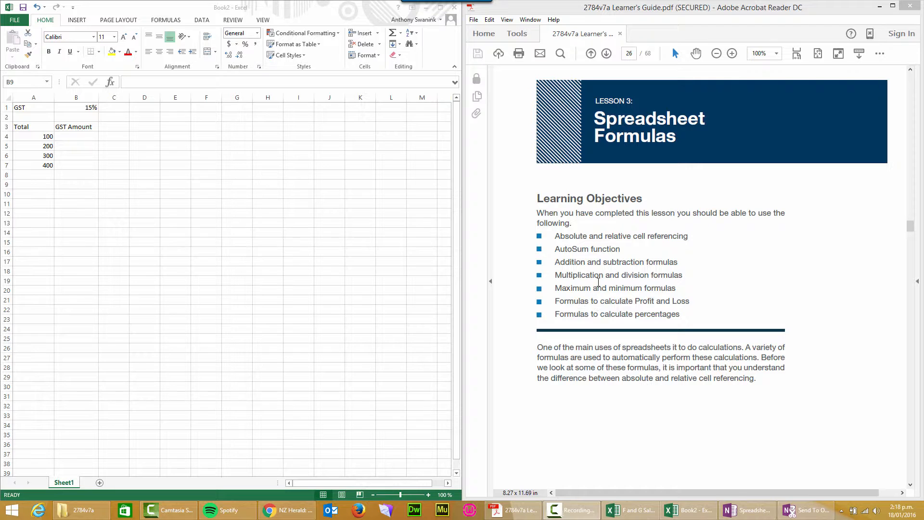
- Read the learner's guide section on absolute and relative cell referencing and examine the GST label, rate and amount cells in the worksheet
click(129, 169)
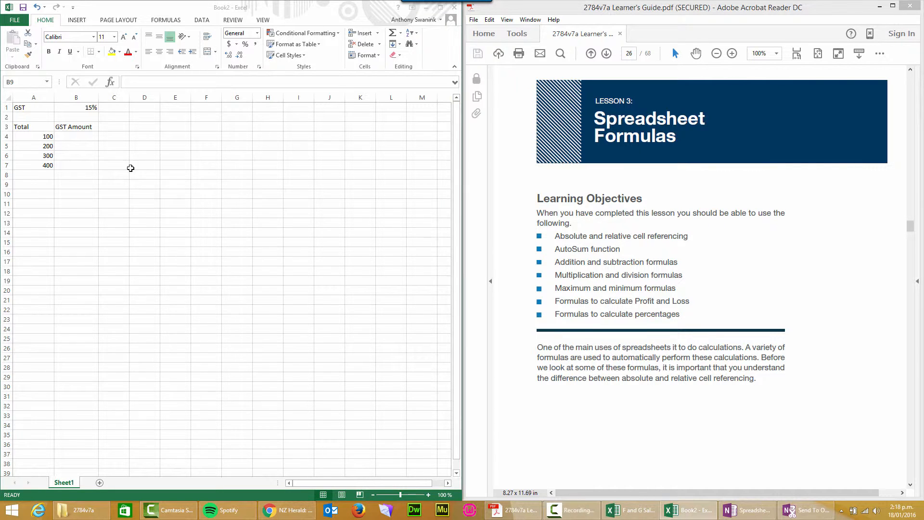
click(632, 183)
scroll(601, 200, down, 10)
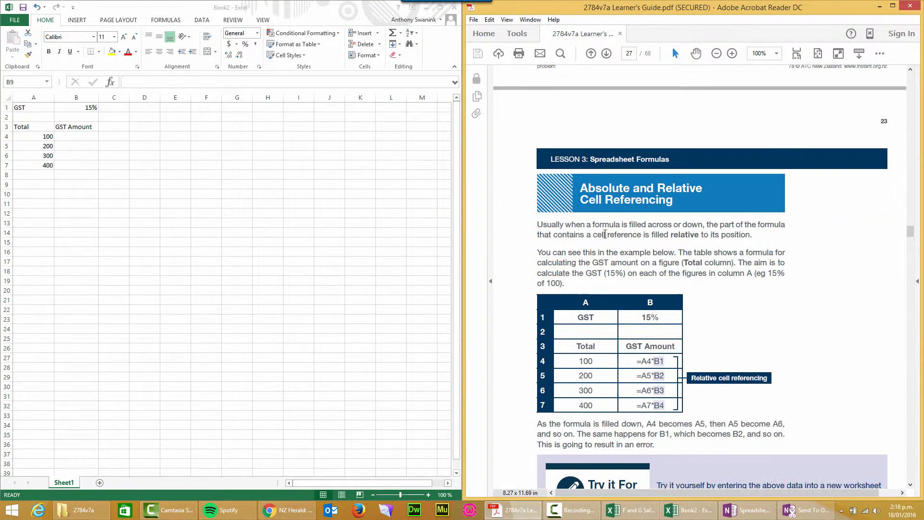
scroll(594, 214, up, 3)
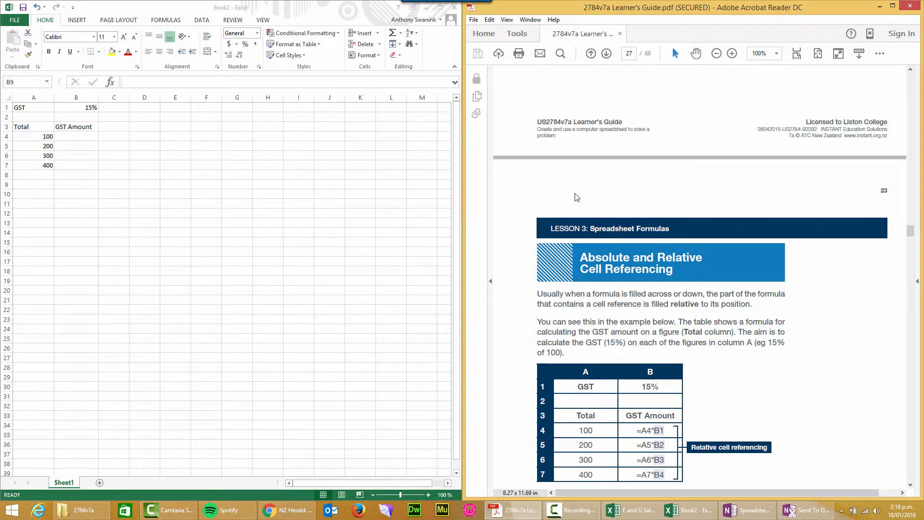
scroll(577, 197, down, 3)
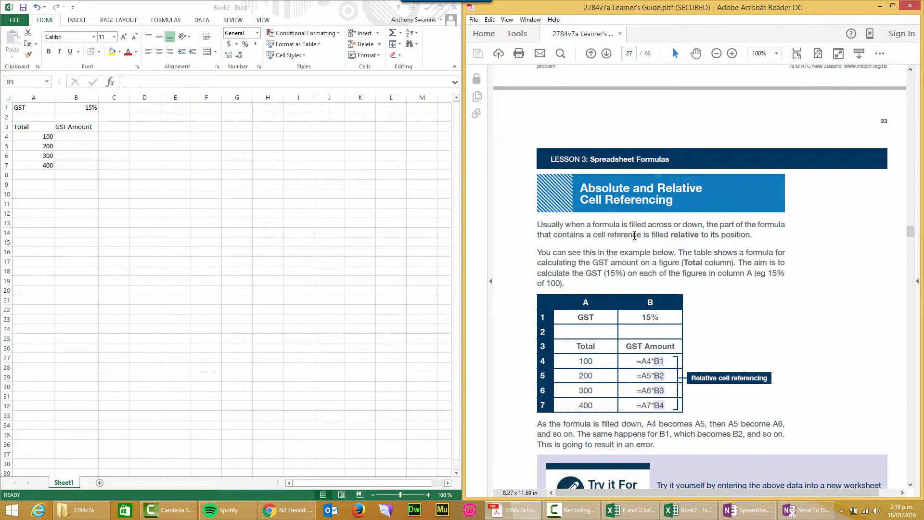
scroll(577, 216, down, 2)
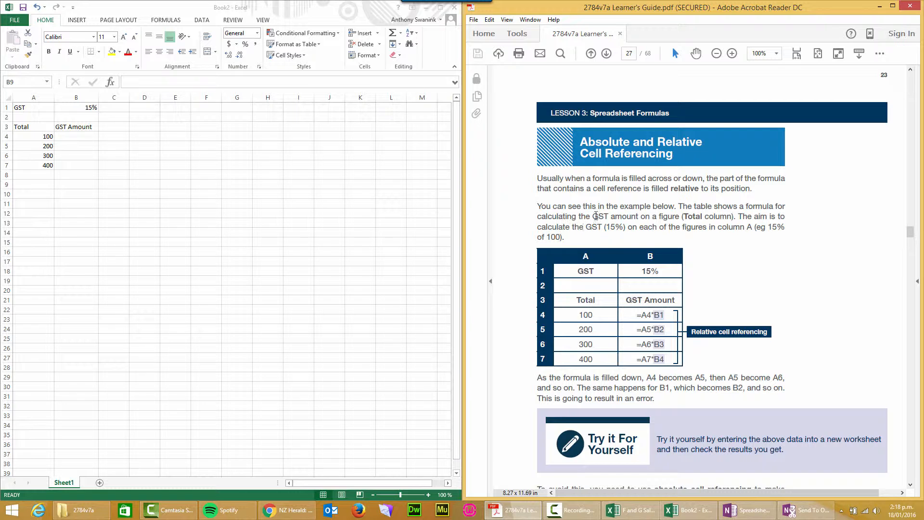
scroll(596, 222, down, 2)
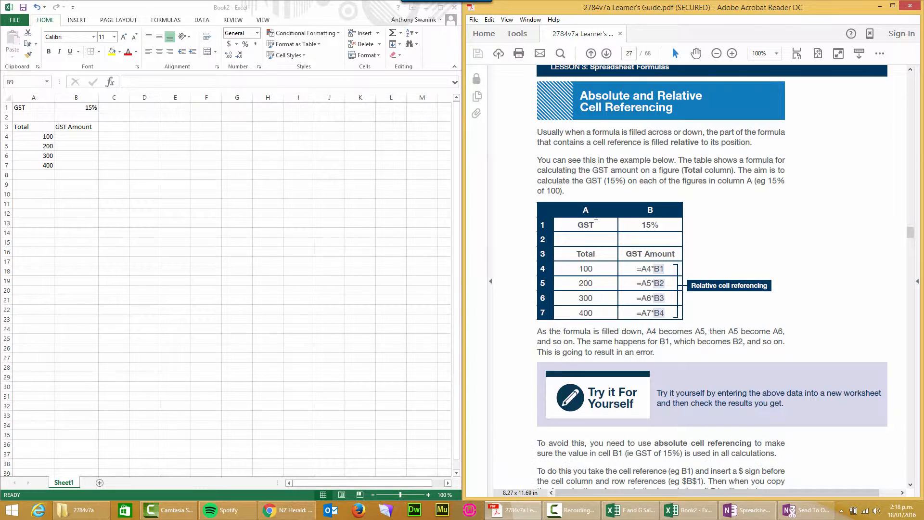
click(72, 138)
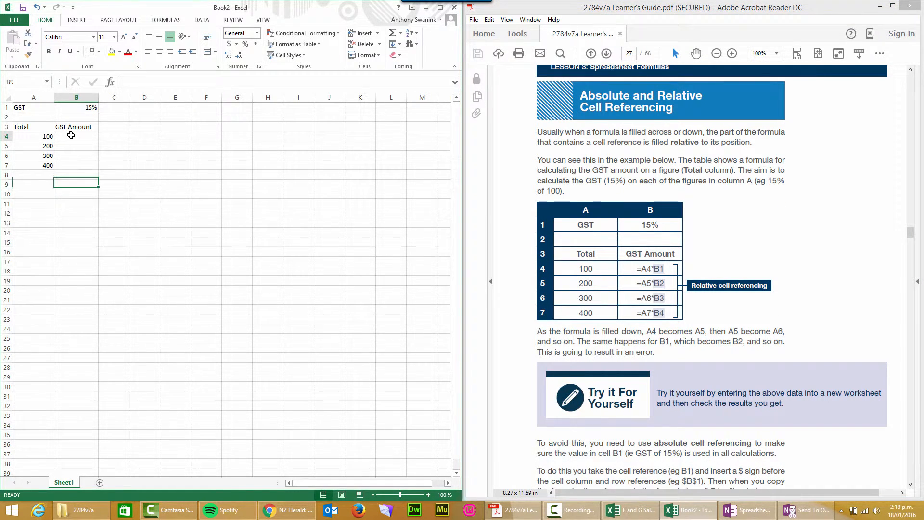
click(74, 136)
click(41, 106)
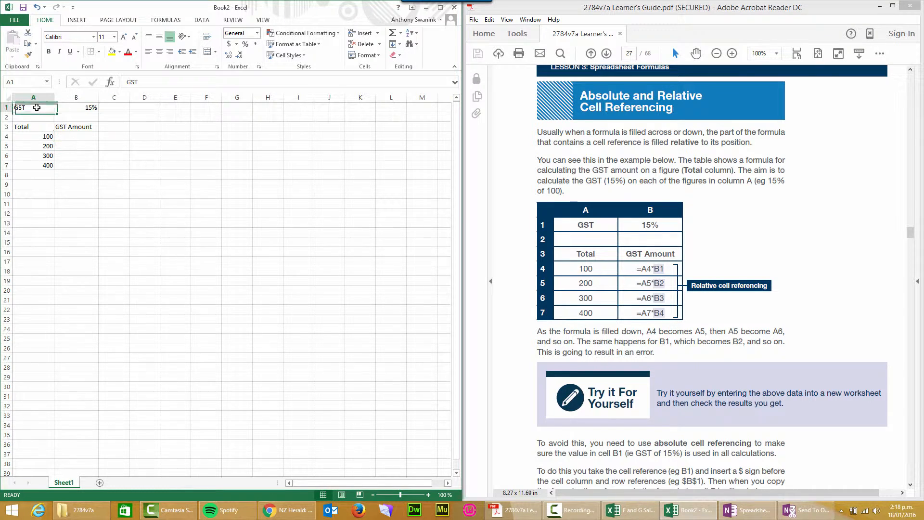
click(79, 107)
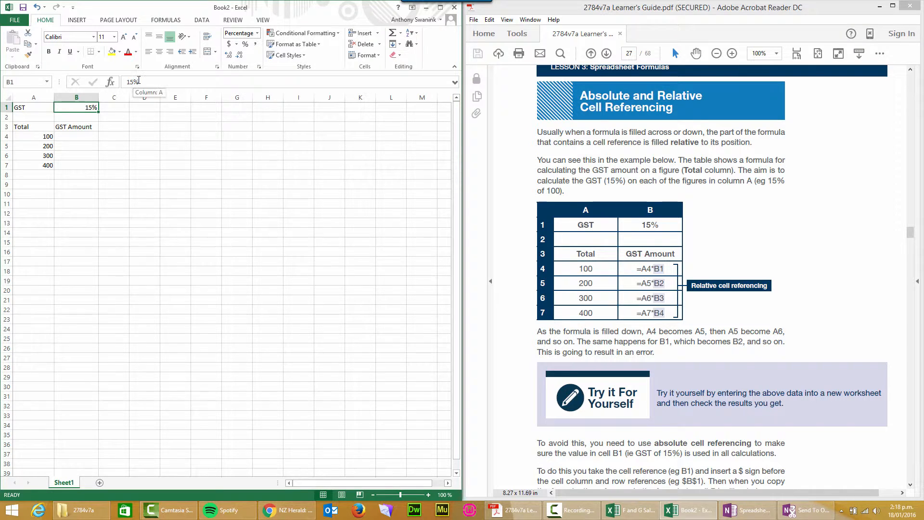
- Try the decimal value 0.015 in cell C1 beside the GST rate and clear the cell again
click(110, 109)
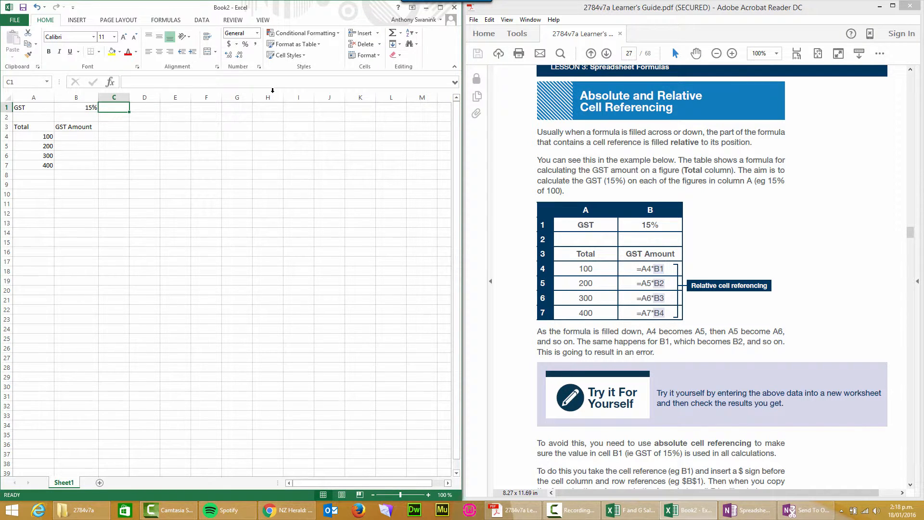
text(0.0)
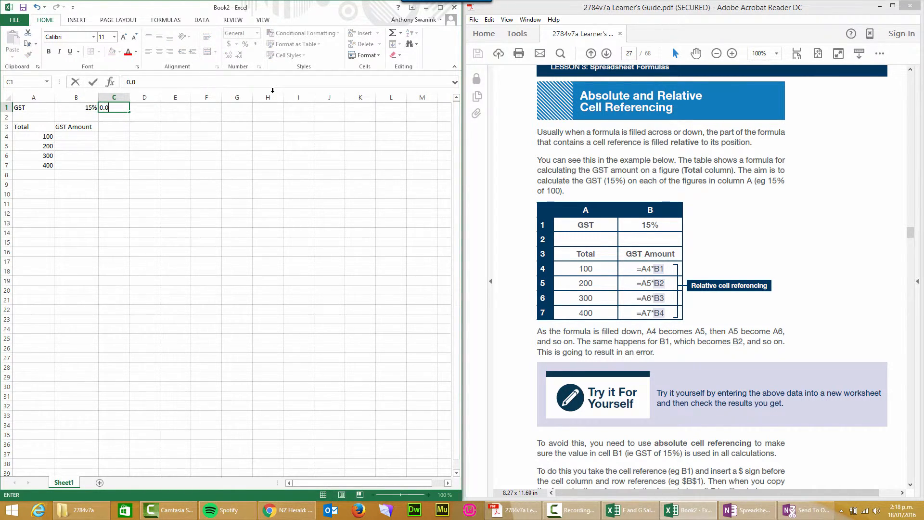
text(15)
key(Return)
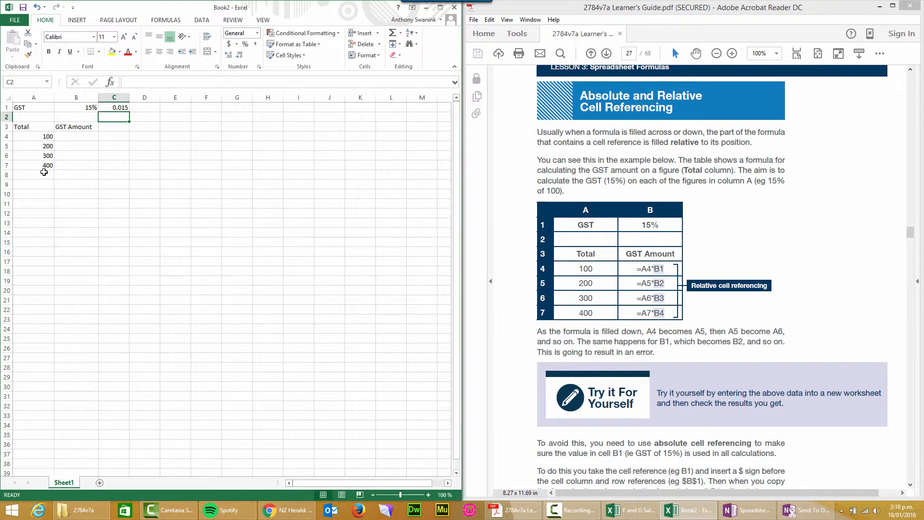
click(120, 108)
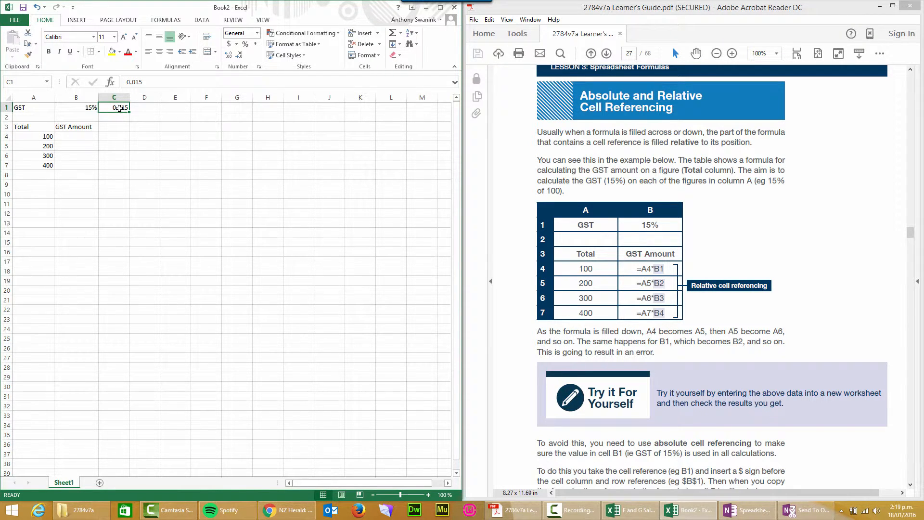
key(BackSpace)
key(Return)
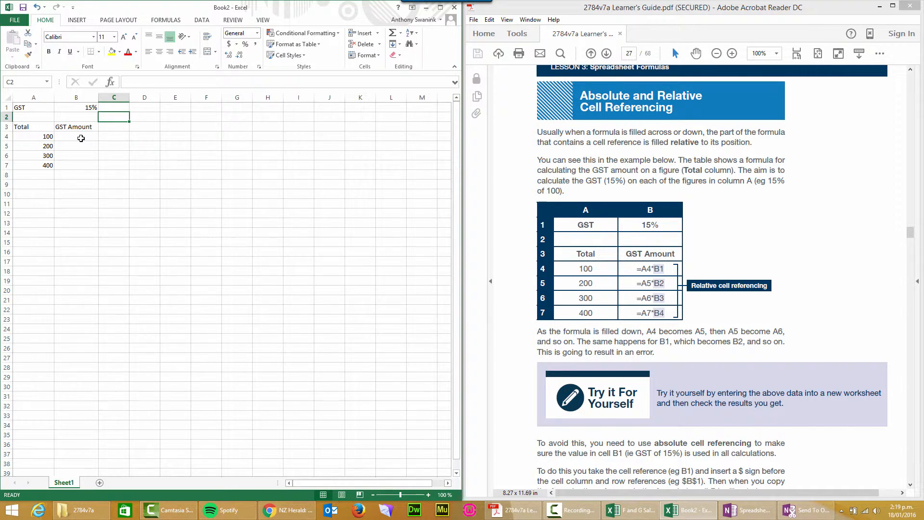
- Enter the formula =100*15% as the first GST amount in cell B4 and check how it is written
click(66, 136)
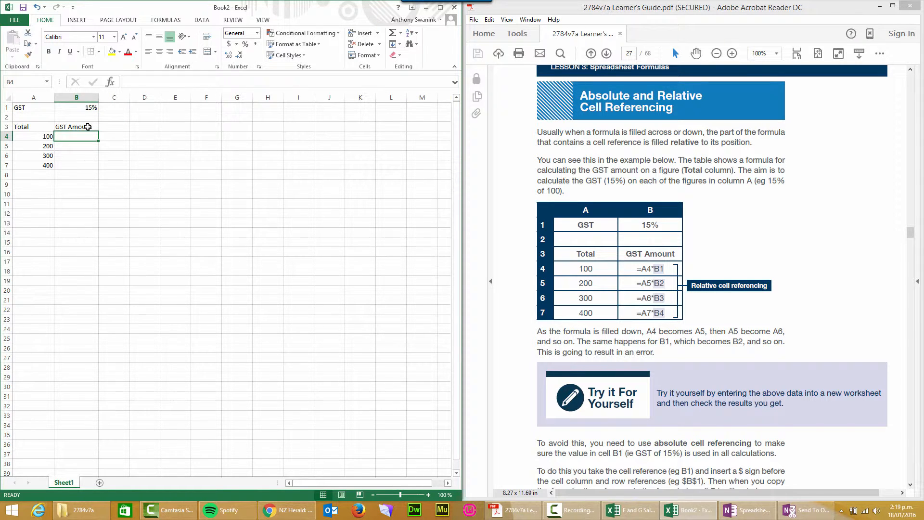
text(=)
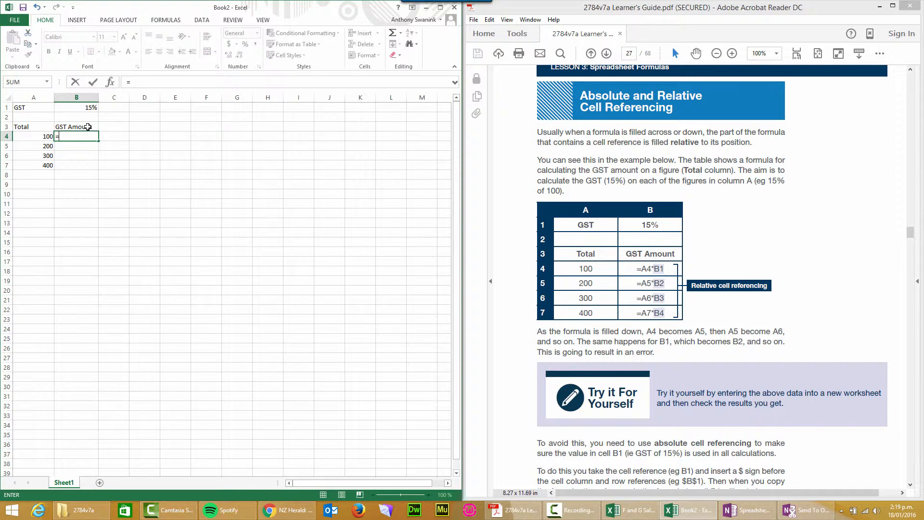
text(100)
key(BackSpace)
text(*)
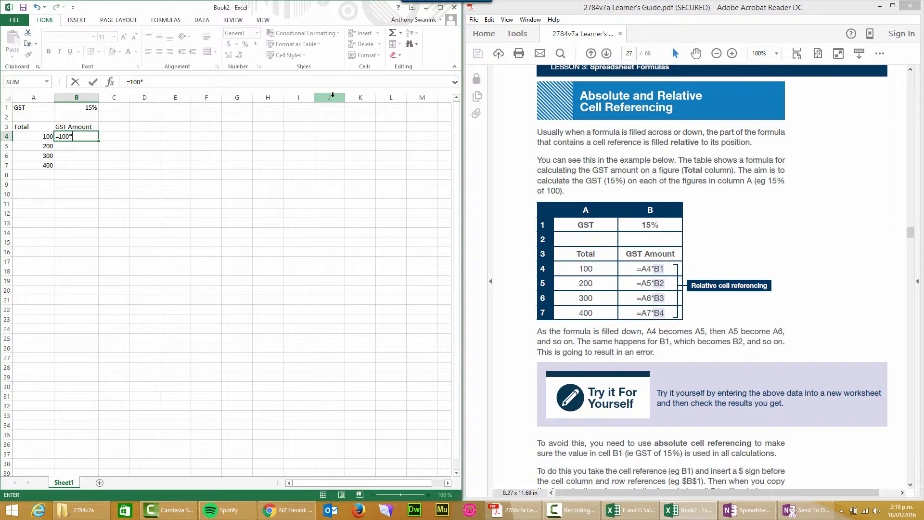
text(15%)
key(BackSpace)
key(BackSpace)
key(BackSpace)
text(0.015)
text(15%)
key(Return)
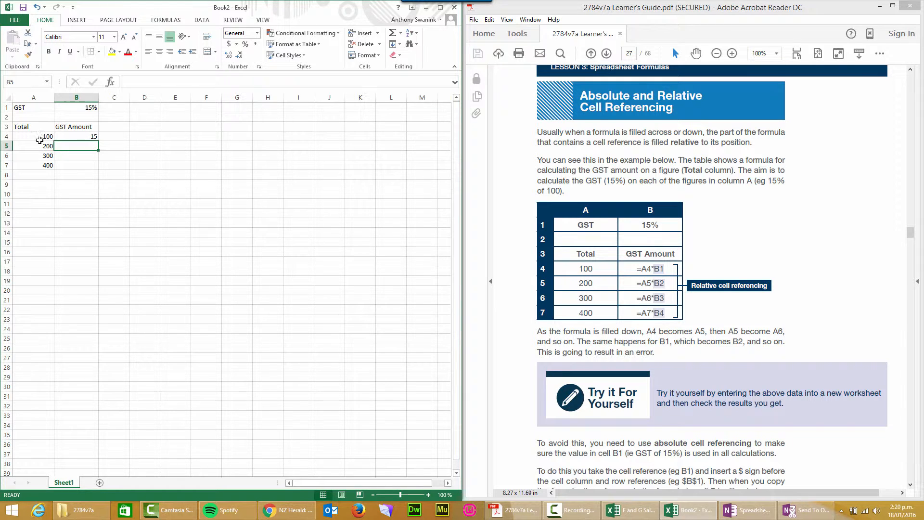
click(83, 138)
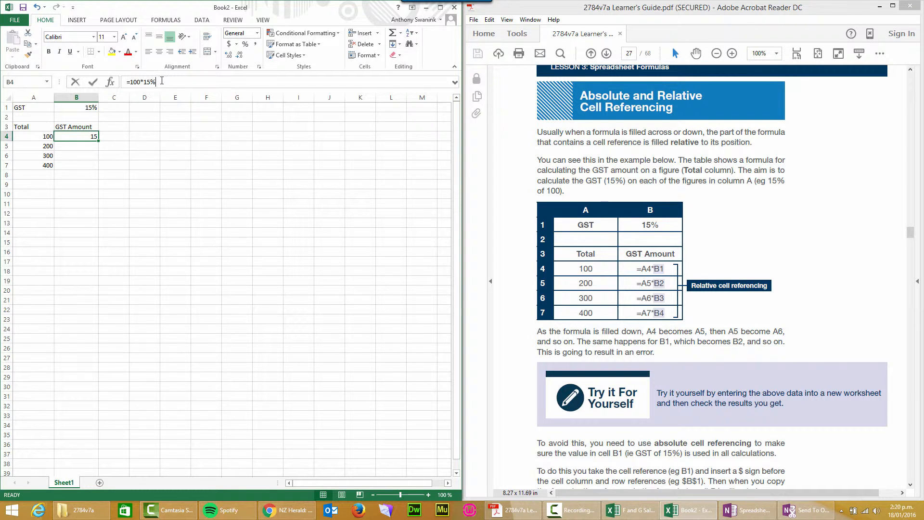
click(209, 78)
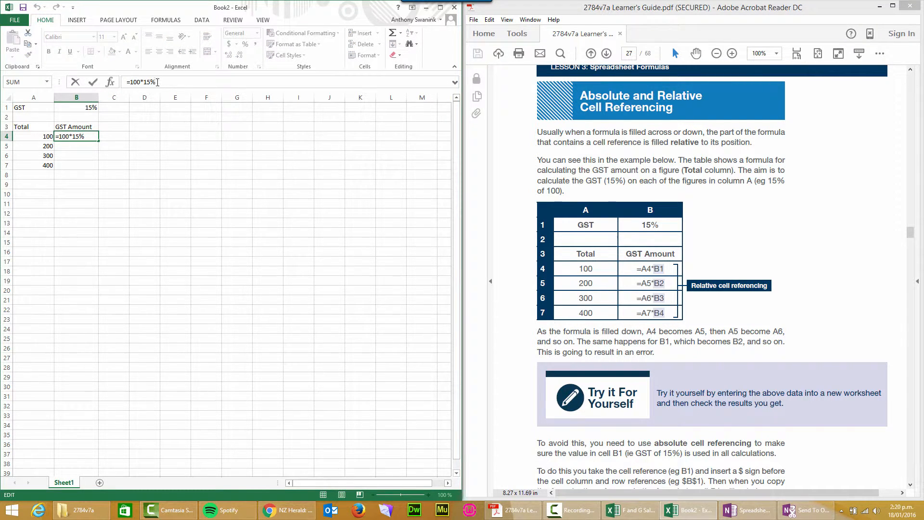
key(Return)
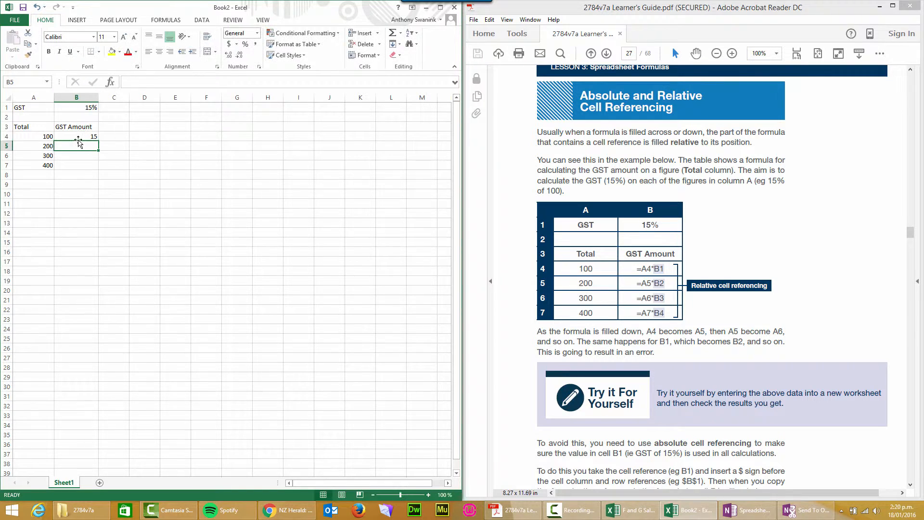
- Replace the formula in cell B4 with =A4*15% so that it references the total in A4
click(82, 137)
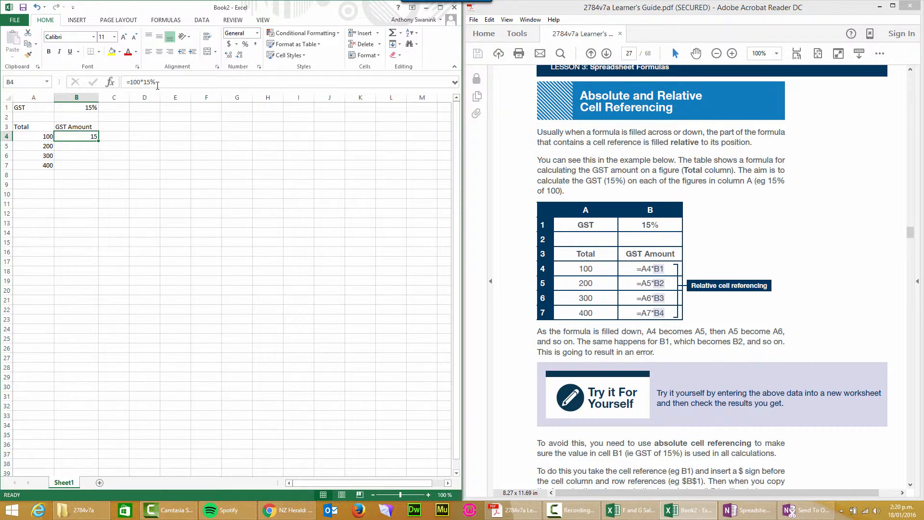
drag(161, 82, 105, 83)
key(BackSpace)
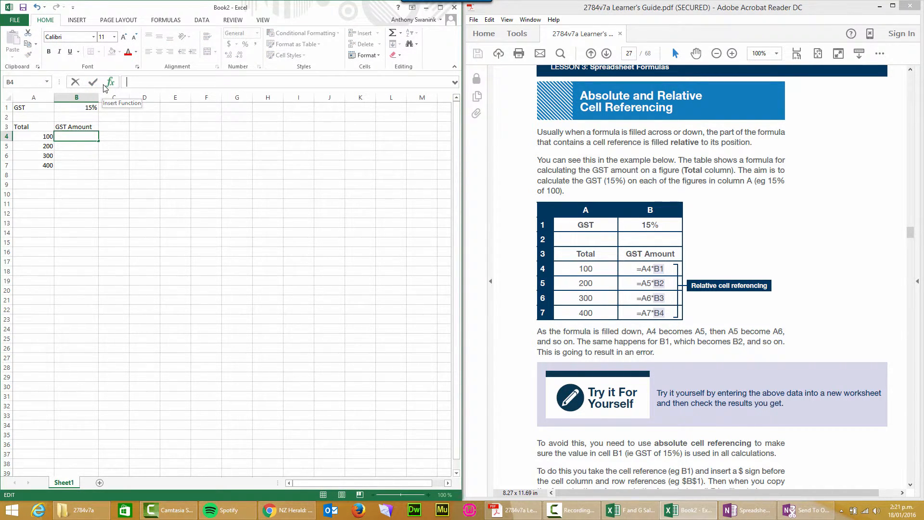
text(=)
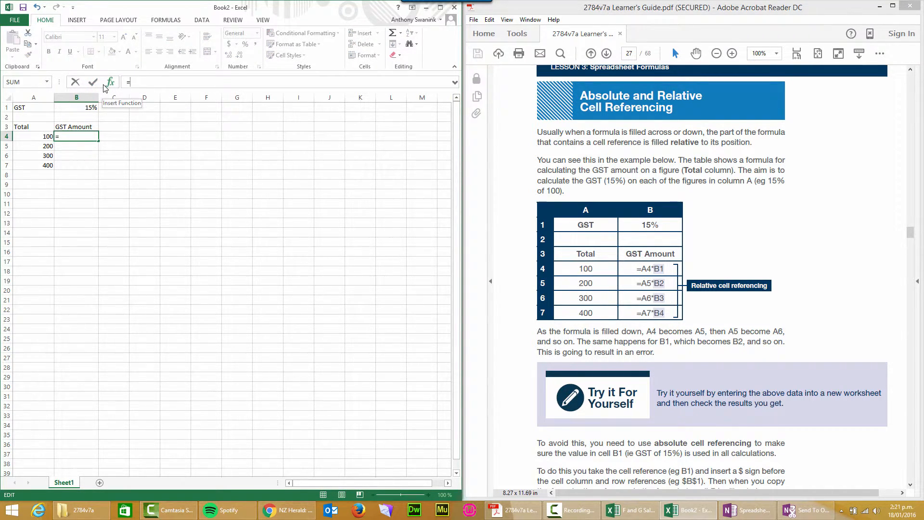
click(35, 137)
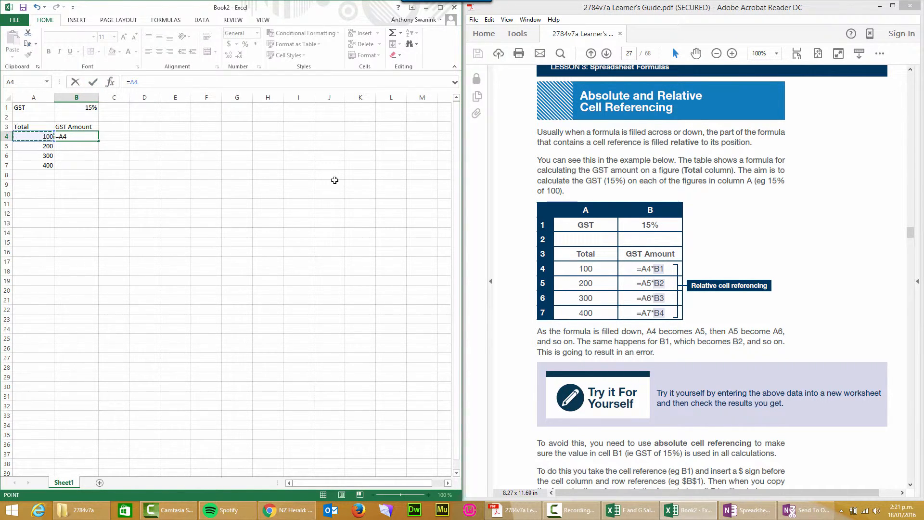
text(*15%)
key(Return)
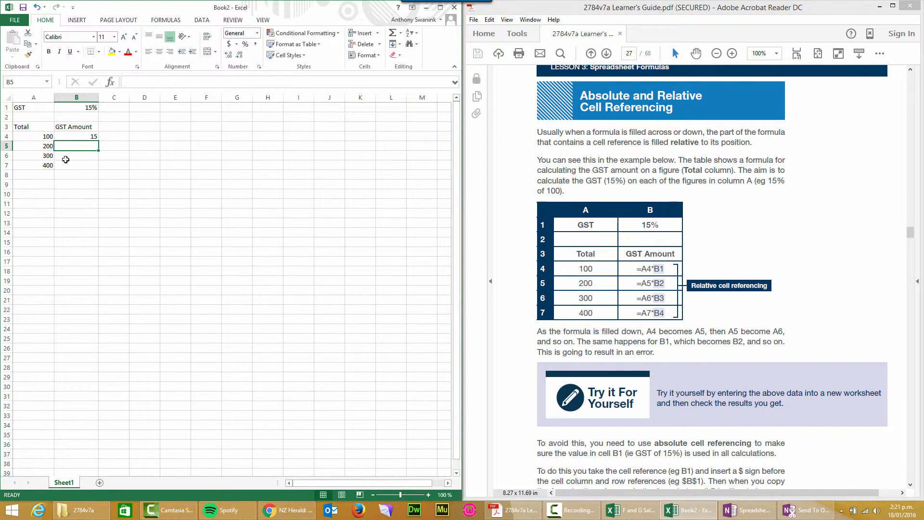
- Fill the GST formula from B4 down to B7 and check the cell reference used in each row
click(82, 137)
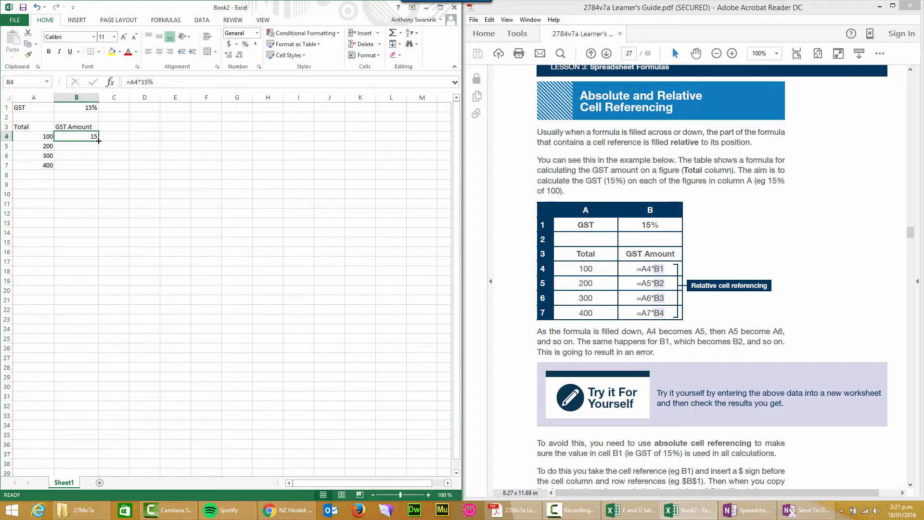
drag(98, 141, 95, 167)
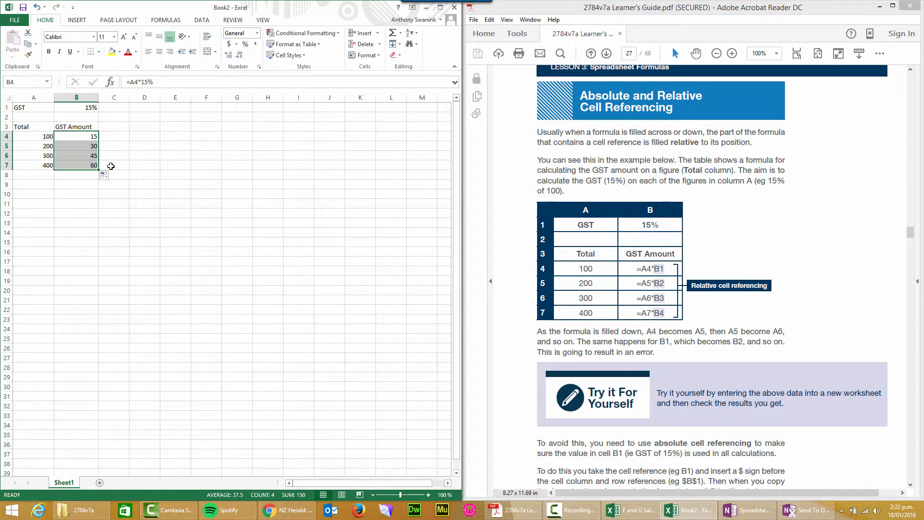
click(79, 147)
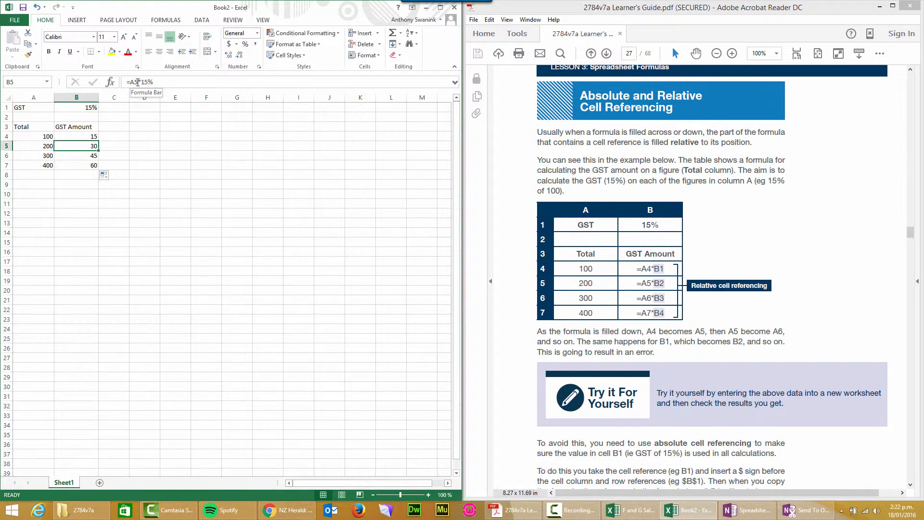
click(77, 138)
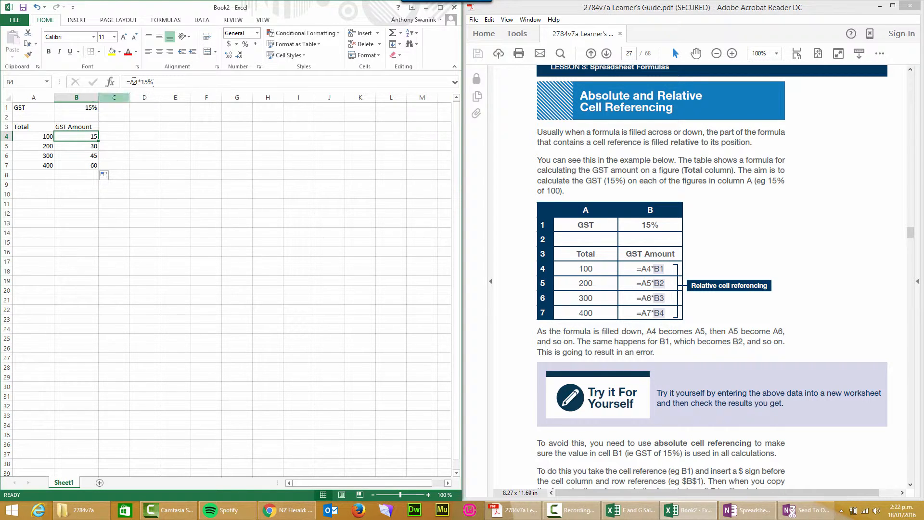
click(81, 147)
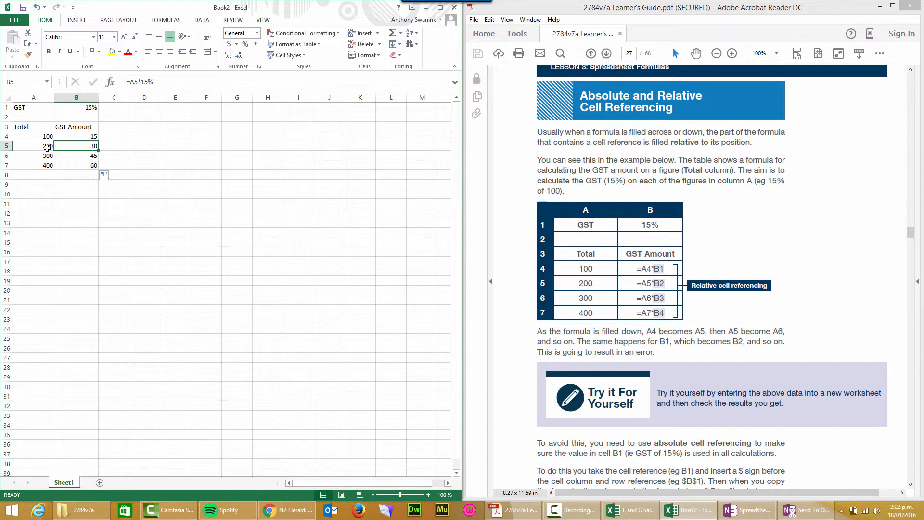
click(79, 157)
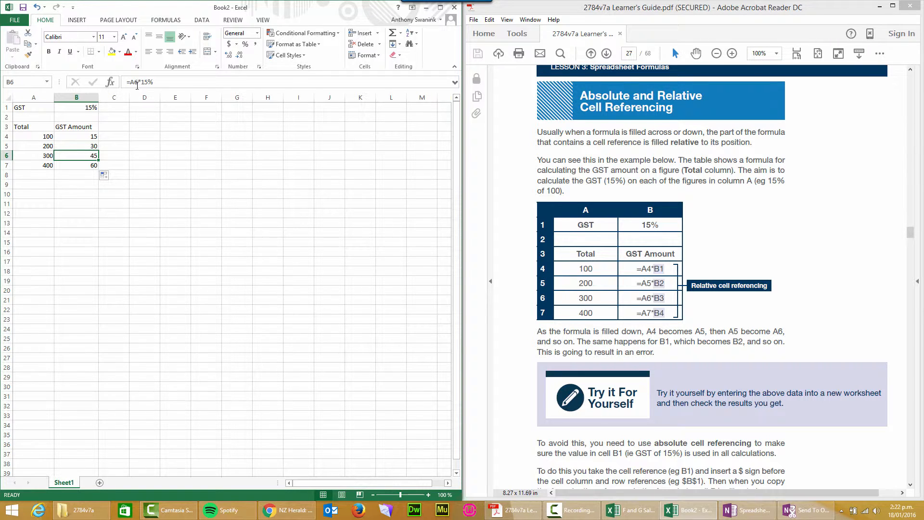
click(80, 166)
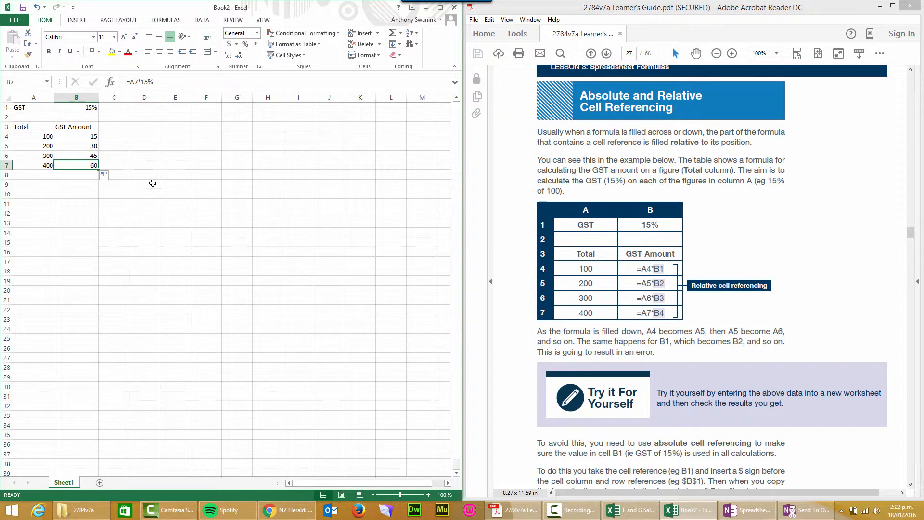
- Enter the label "relatice Cell Referencing" in cell D4 beside the GST amounts
click(140, 137)
text(re)
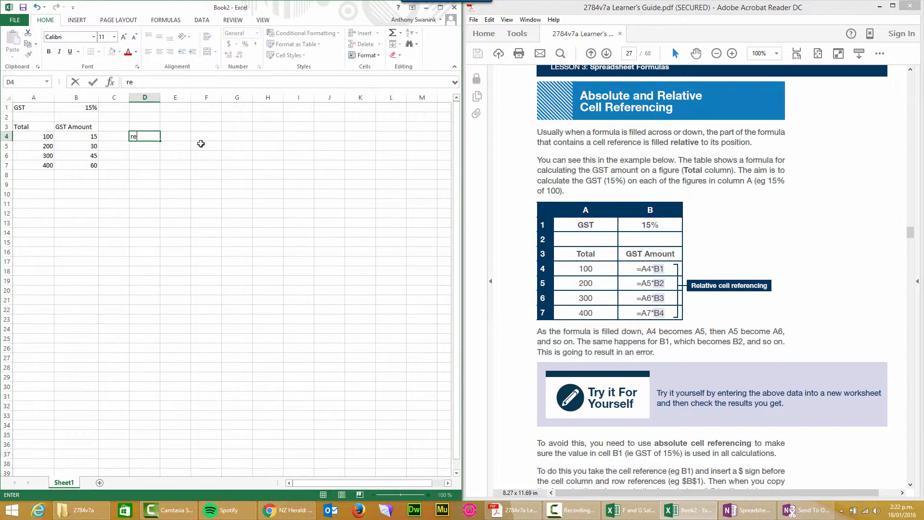
text(latice Cell Referencing)
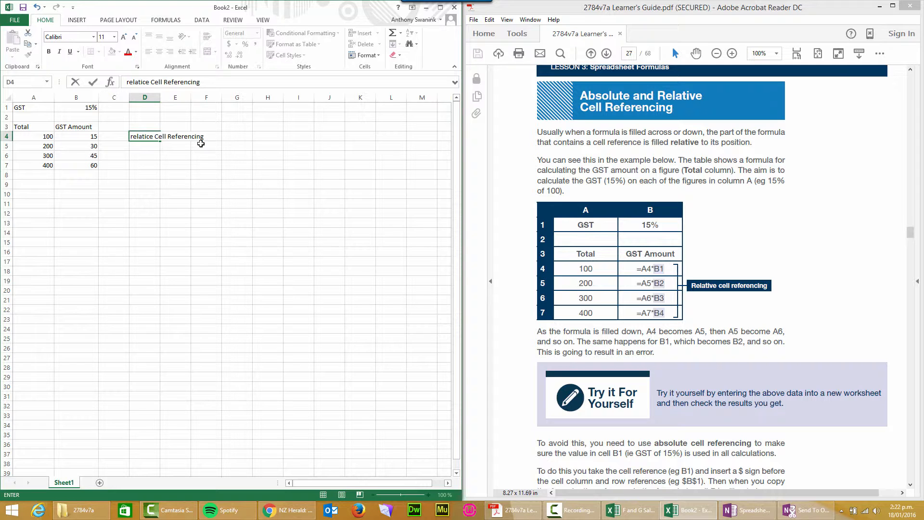
key(ctrl+Return)
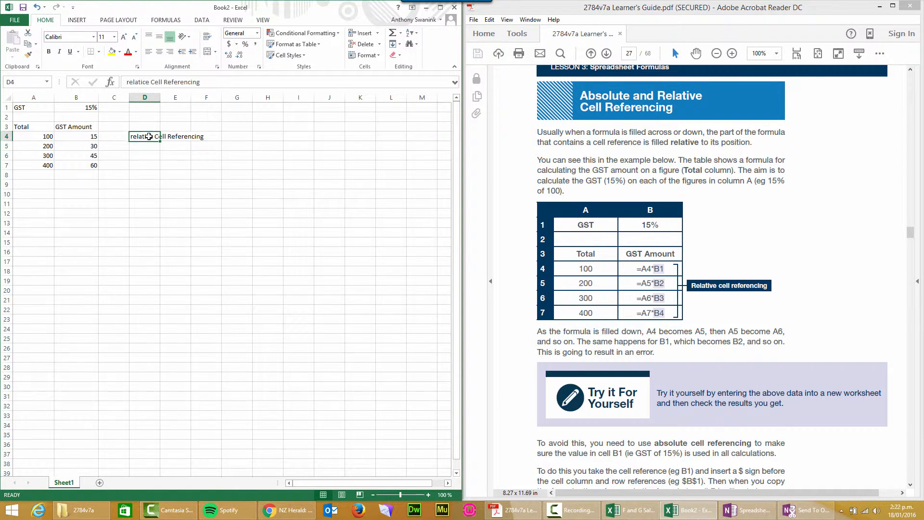
- Correct the spelling and capitalisation of the label in cell D4 so it reads "Relative Cell Referencing"
click(127, 81)
key(Delete)
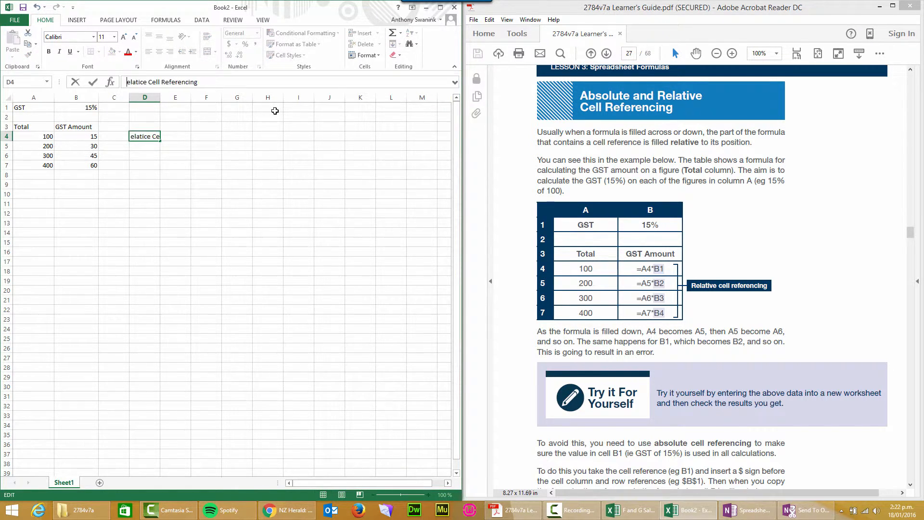
text(R)
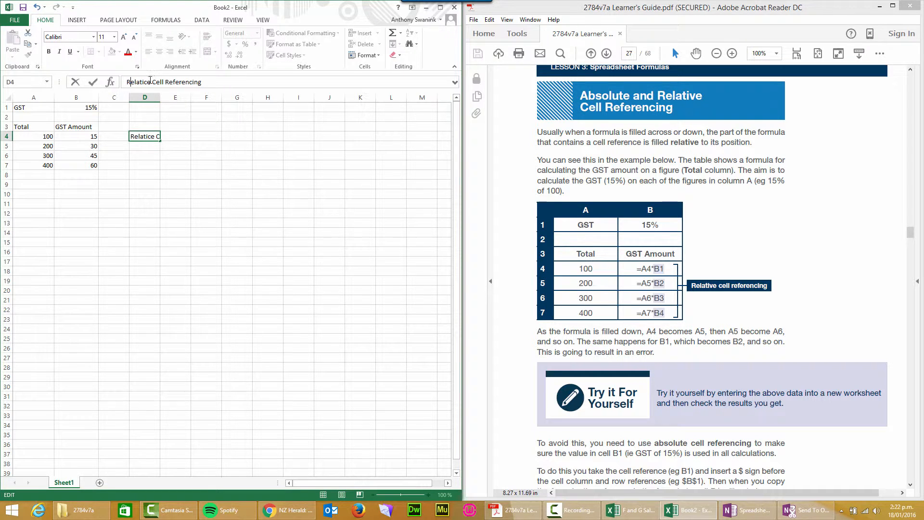
key(BackSpace)
text(V)
key(Return)
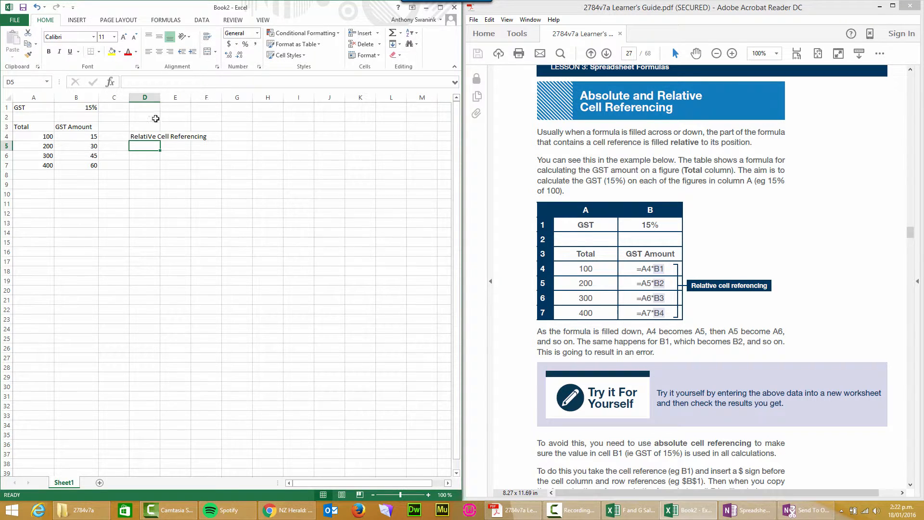
click(144, 136)
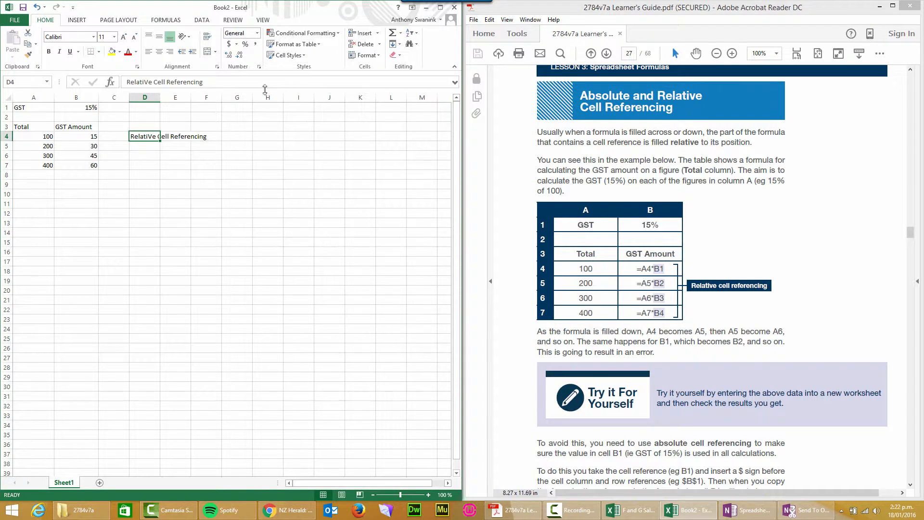
click(152, 82)
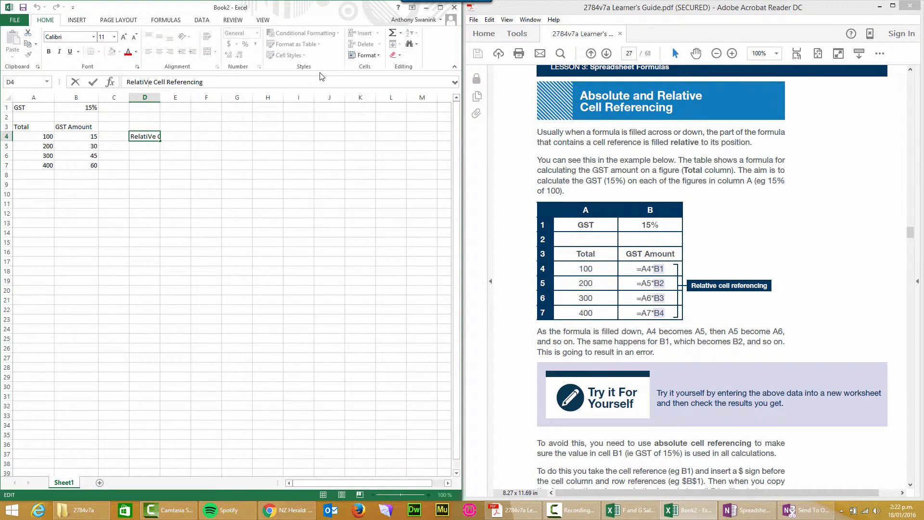
key(BackSpace)
text(v)
key(Return)
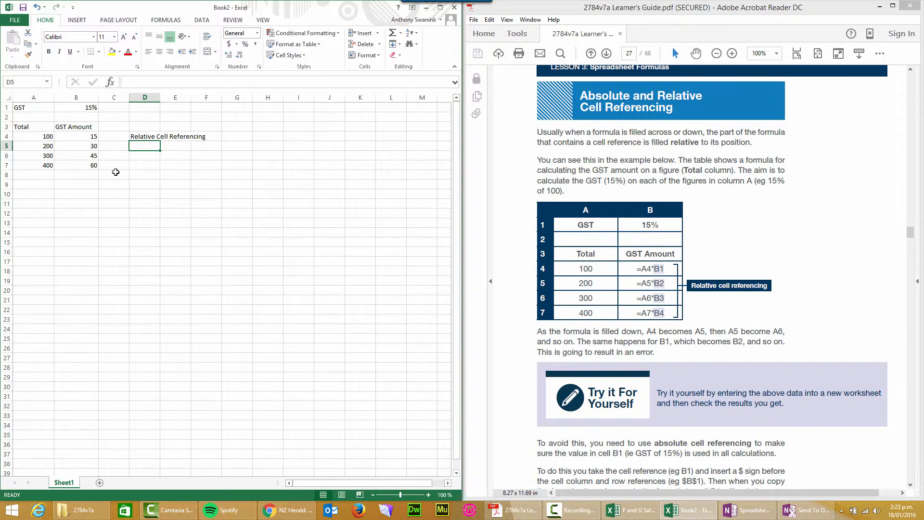
- Check the formula behind each GST amount from B4 down to B7
click(75, 135)
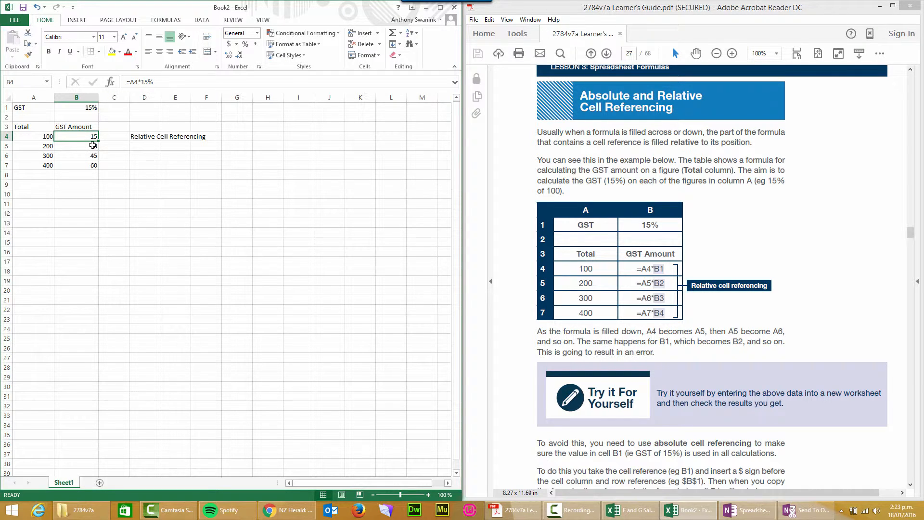
click(93, 146)
click(86, 155)
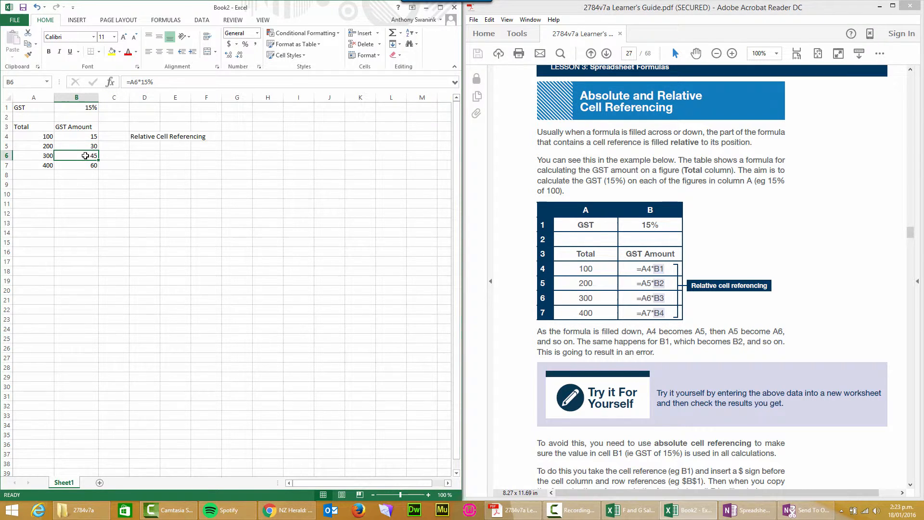
click(81, 165)
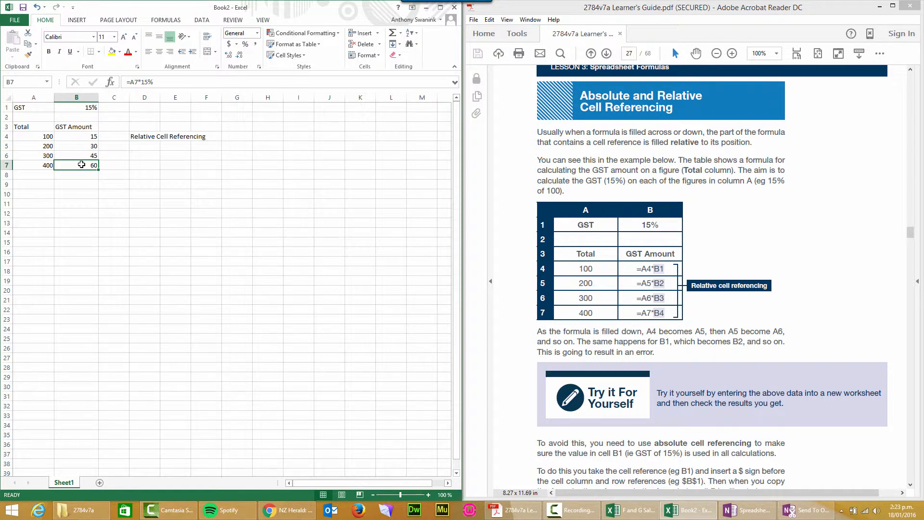
- Enter the label "Absolute Cell Reerencing" in cell D5 below the relative referencing label
click(146, 145)
text(A)
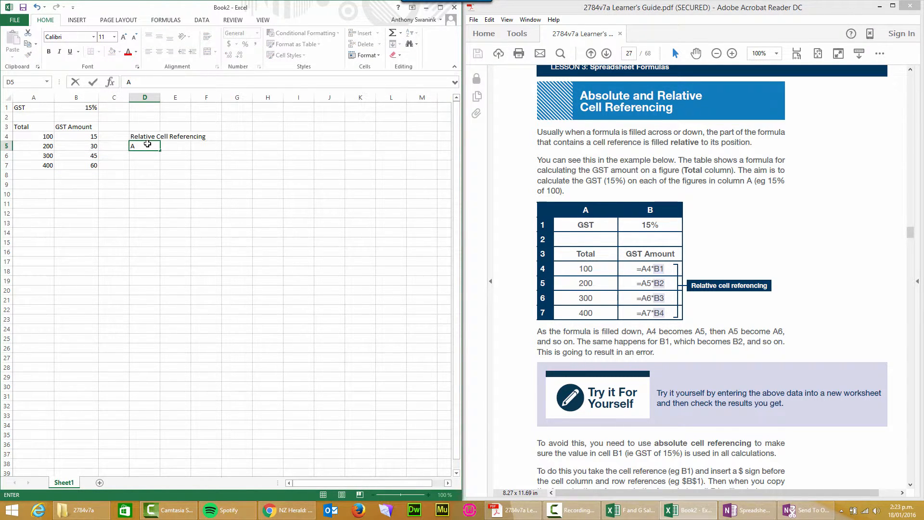
text(bsolute Cell Reerencing)
key(Return)
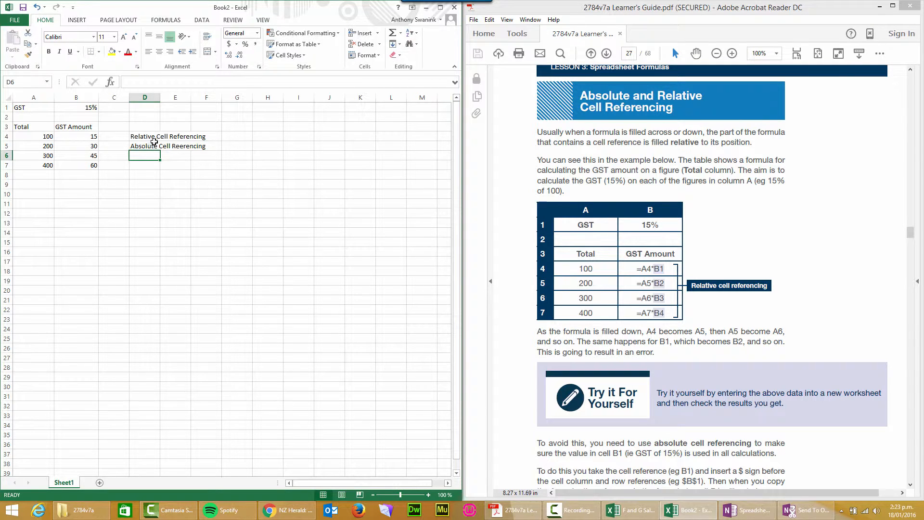
click(139, 147)
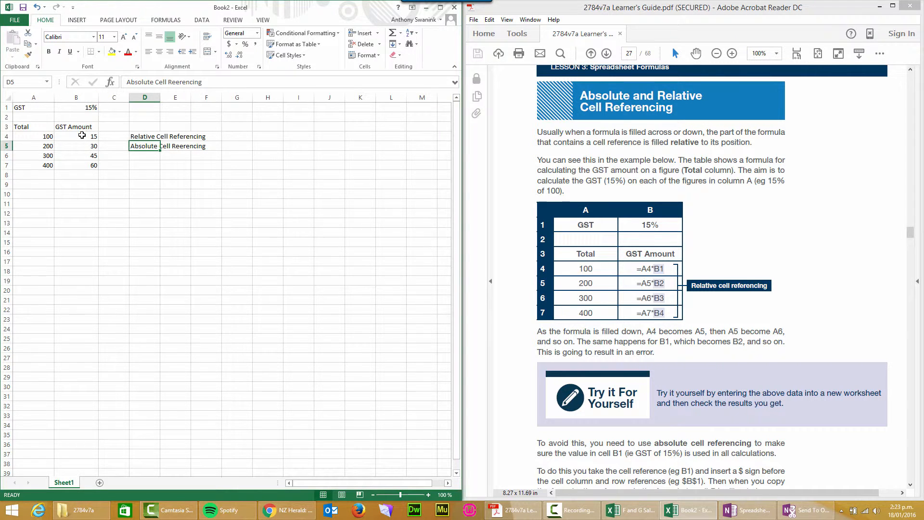
- Clear the contents of the GST amount cells B4 to B7
drag(79, 136, 84, 165)
right_click(84, 165)
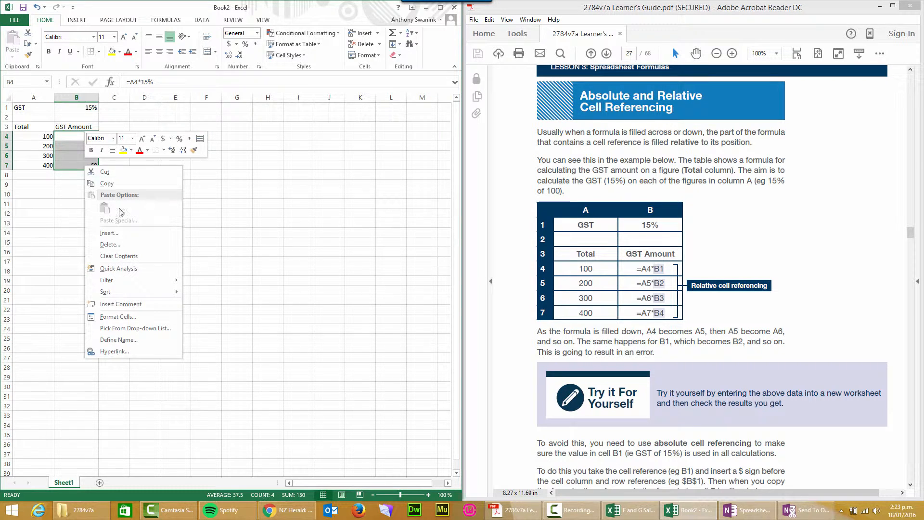
click(118, 256)
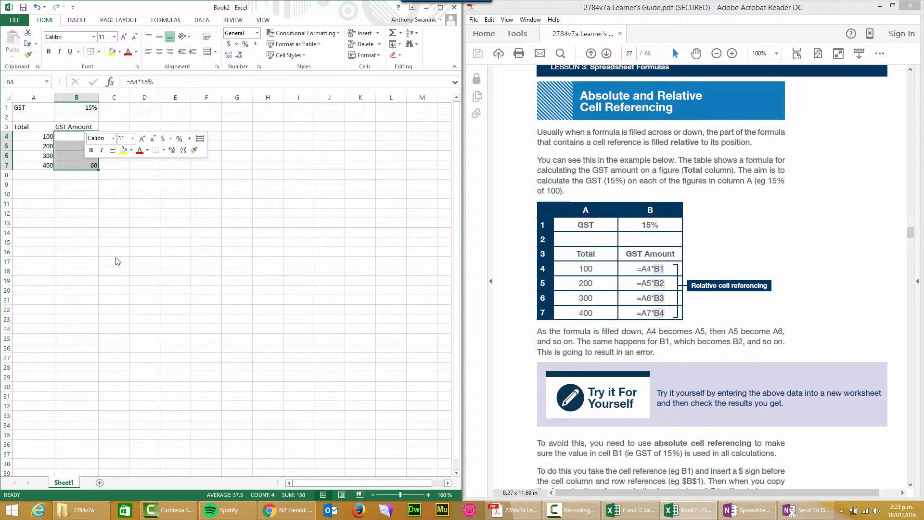
click(154, 177)
- Enter the formula =A4*B1 in cell B4 so the first GST amount references both the total and the GST rate
click(77, 139)
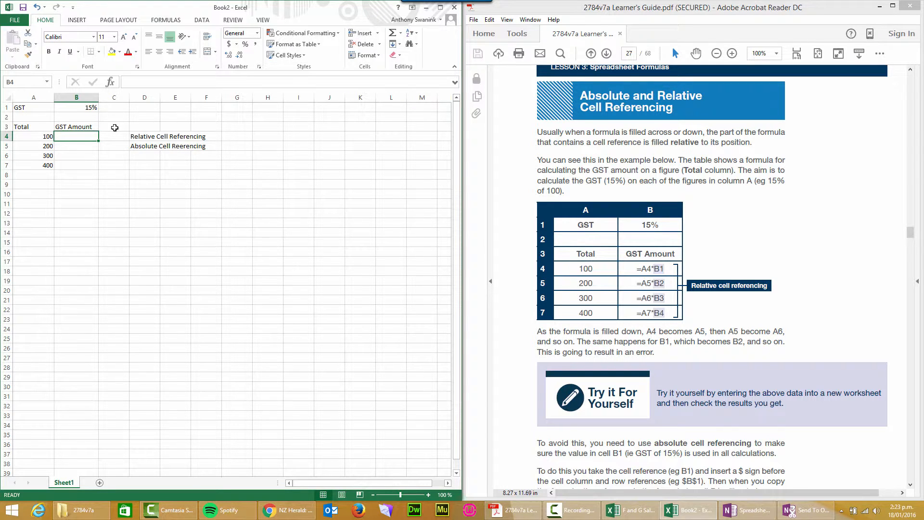
text(=)
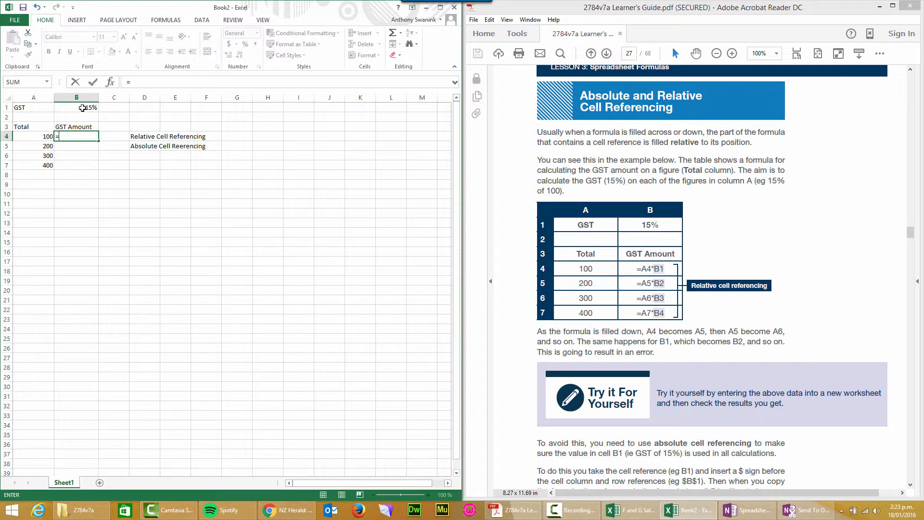
click(45, 135)
text(*)
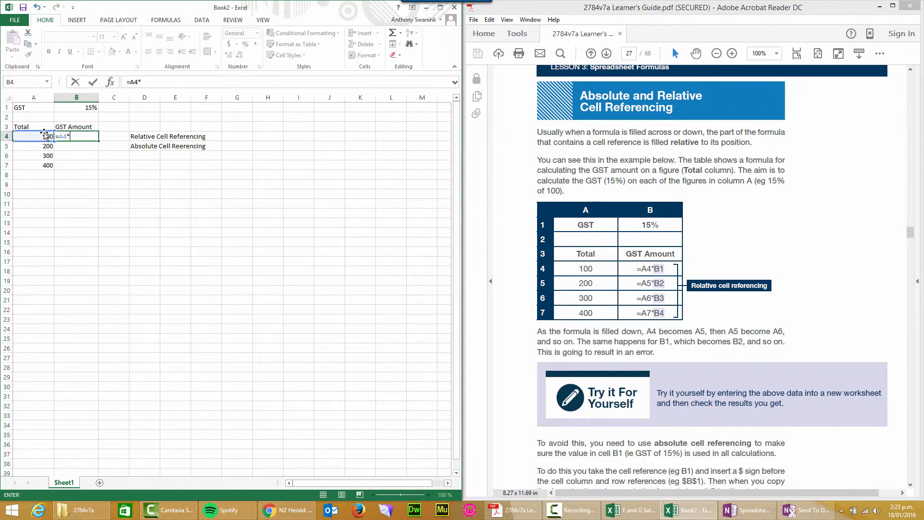
click(74, 109)
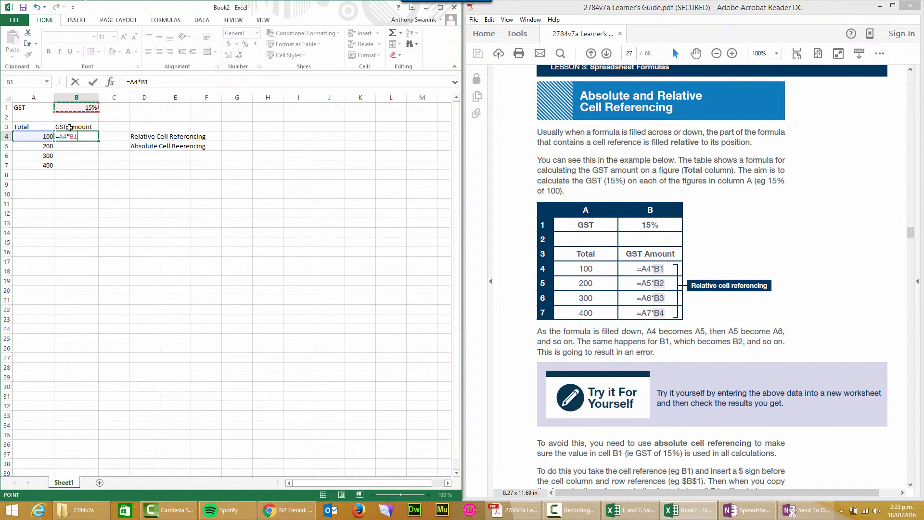
key(Return)
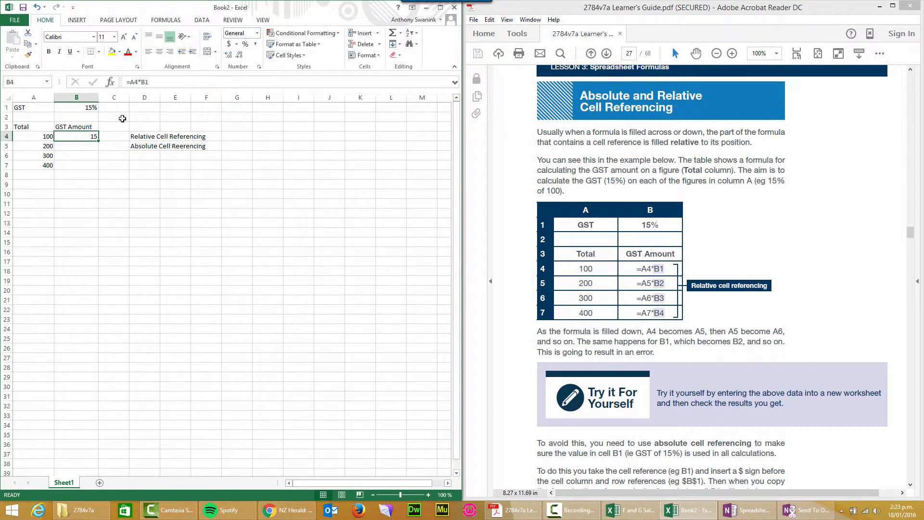
- Set the GST rate in cell B1 to 12.5%
click(89, 106)
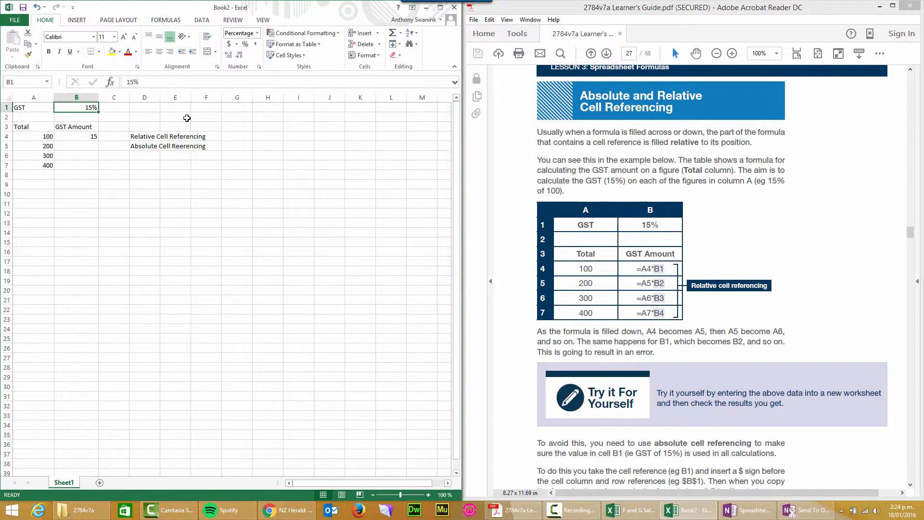
double_click(133, 82)
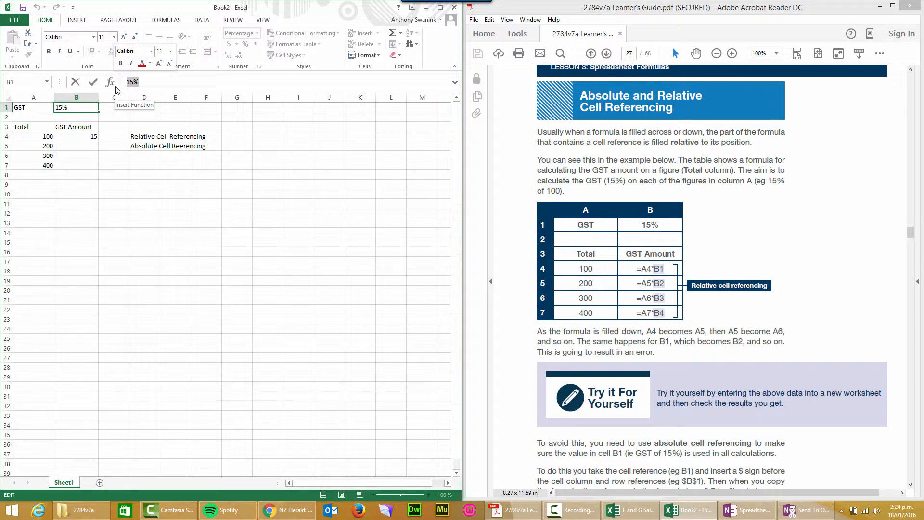
text(12)
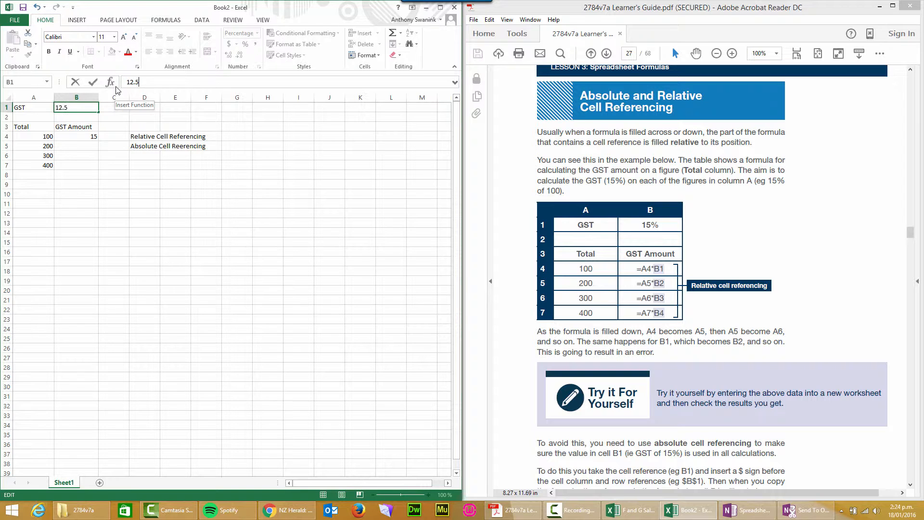
text(.5%)
key(Return)
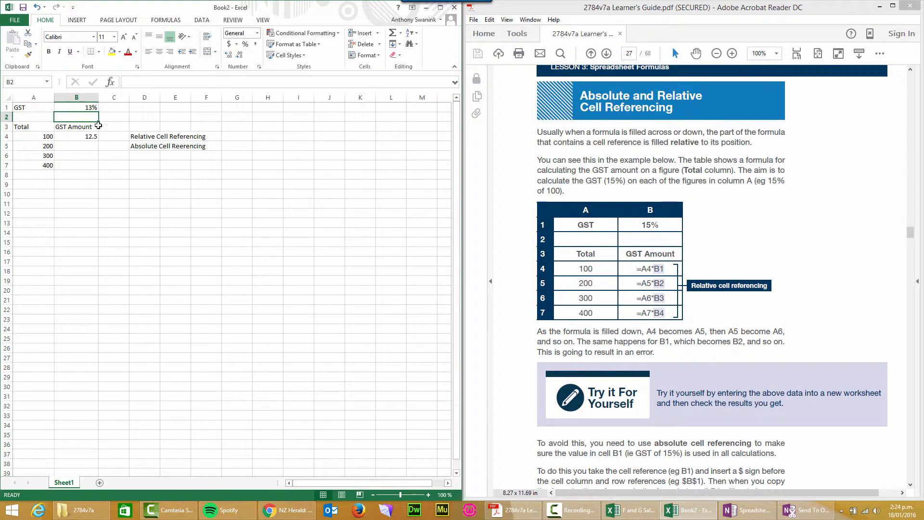
- Format the GST rate in cell B1 as a percentage with one decimal place
click(89, 108)
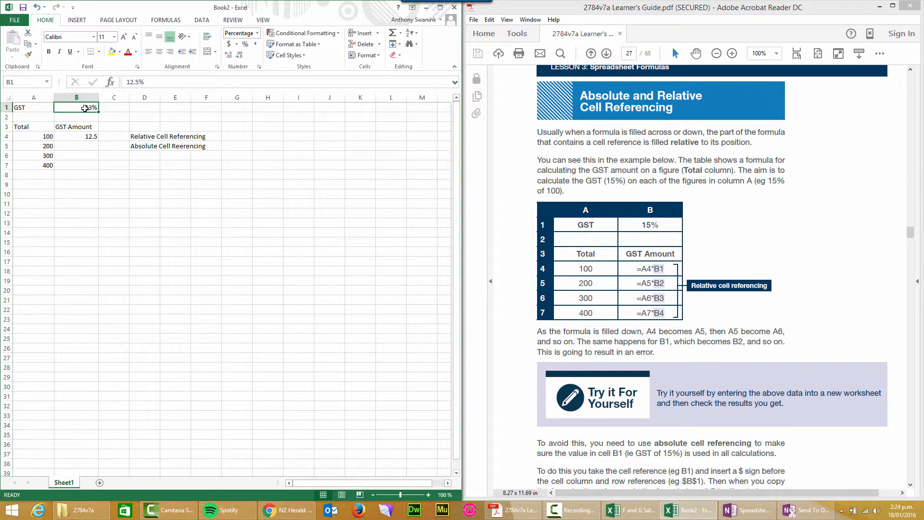
right_click(85, 109)
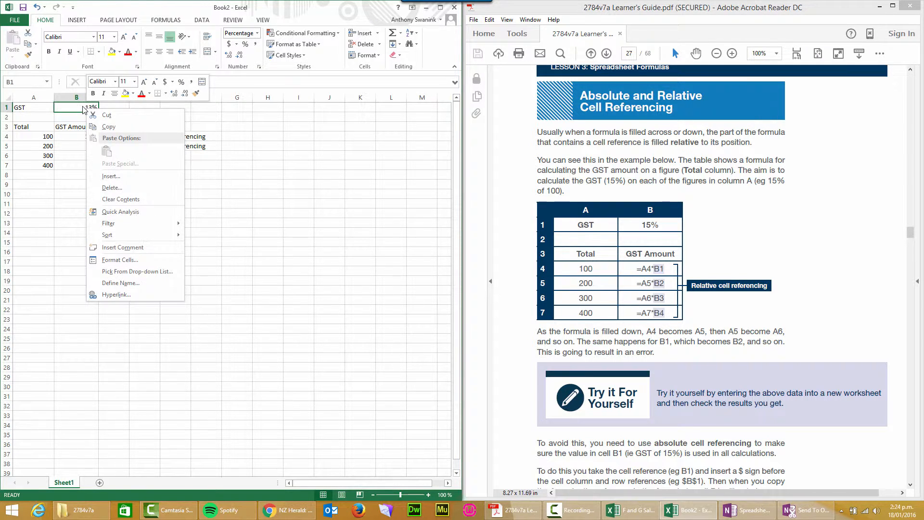
click(120, 260)
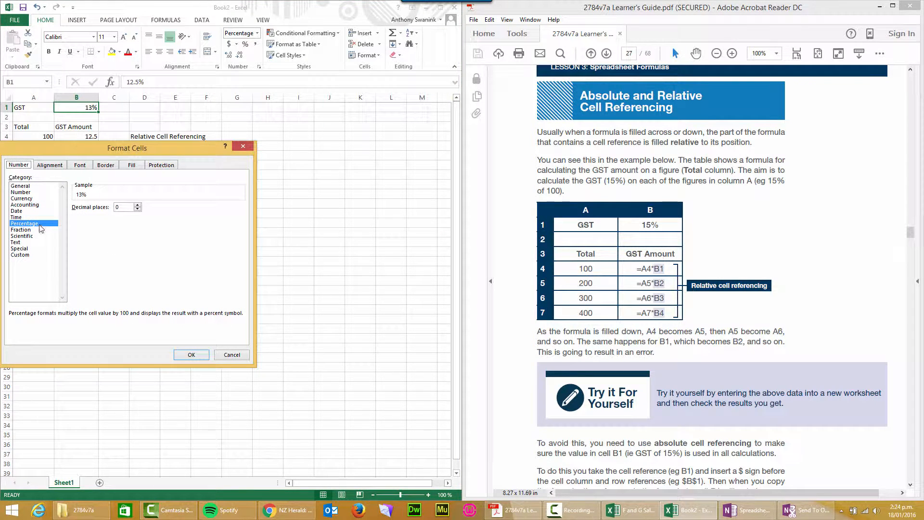
click(138, 204)
click(191, 355)
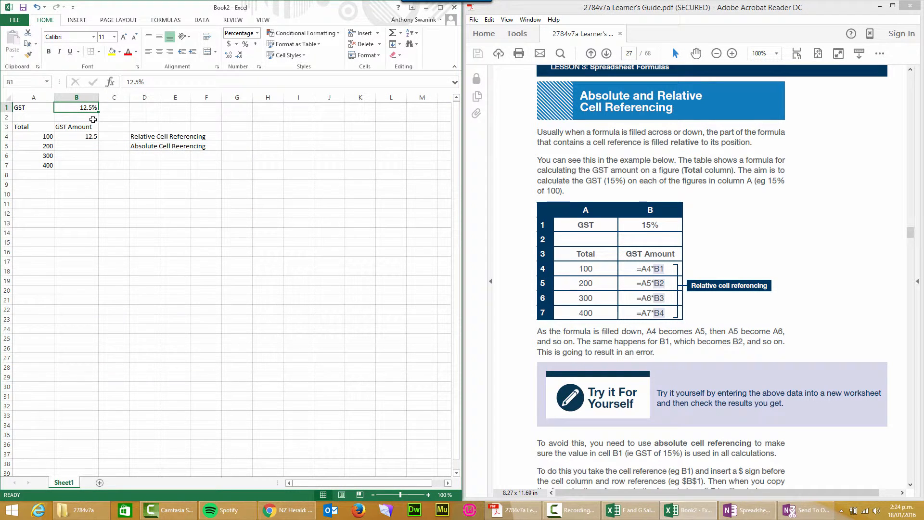
- Review the percentage number format of cell B1 and check the formula in cell B4
right_click(84, 107)
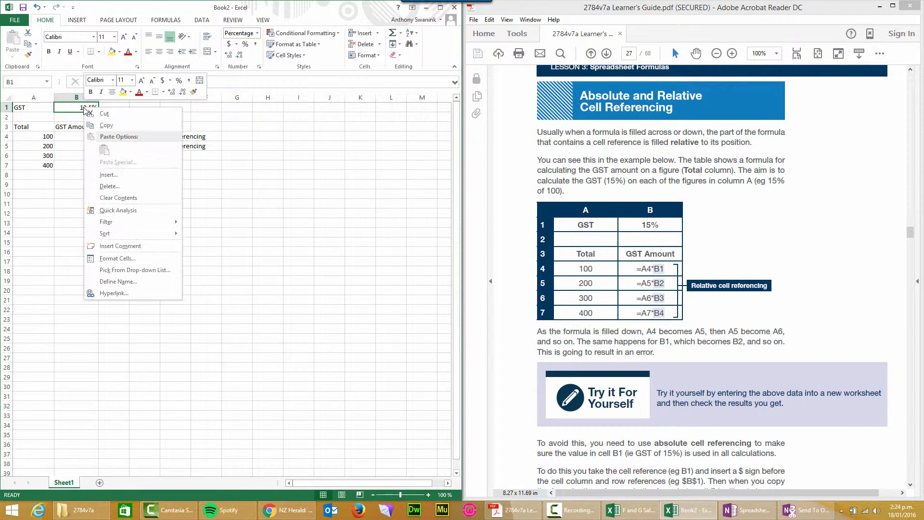
click(117, 258)
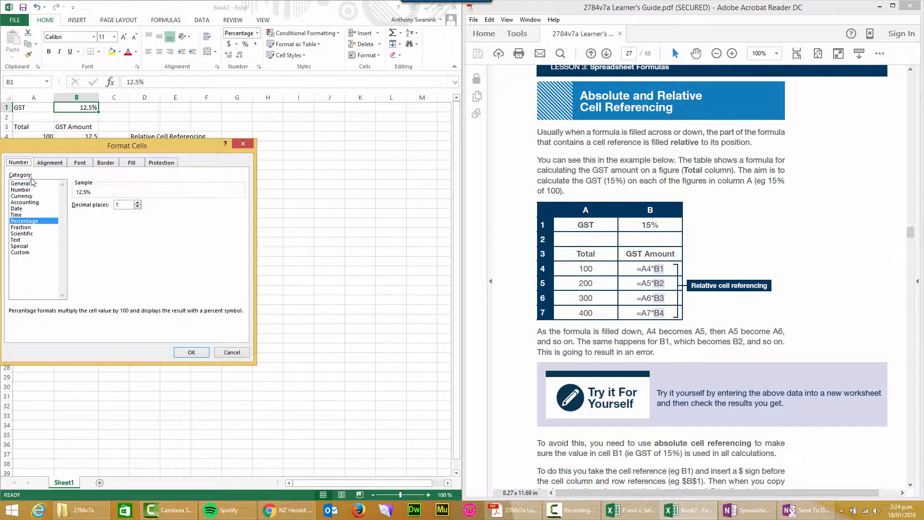
click(39, 222)
click(191, 352)
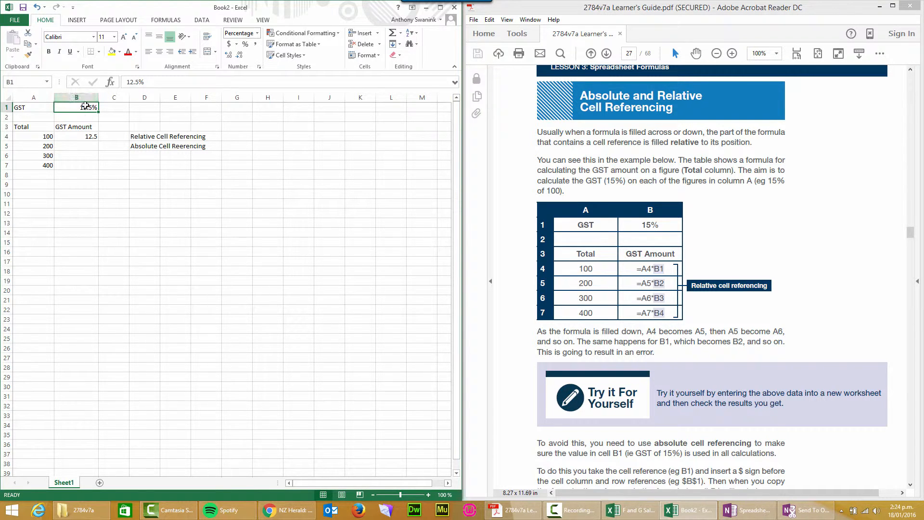
click(85, 138)
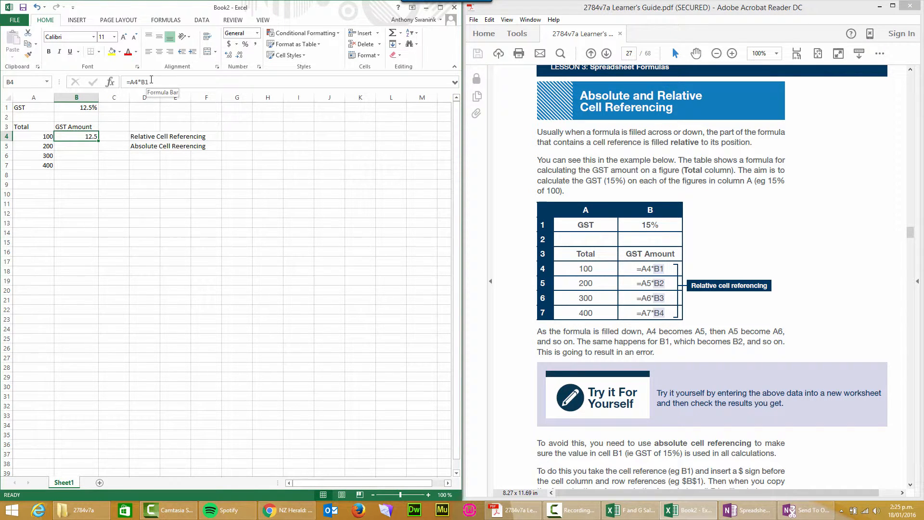
- Set the GST rate in cell B1 to 15%
click(84, 109)
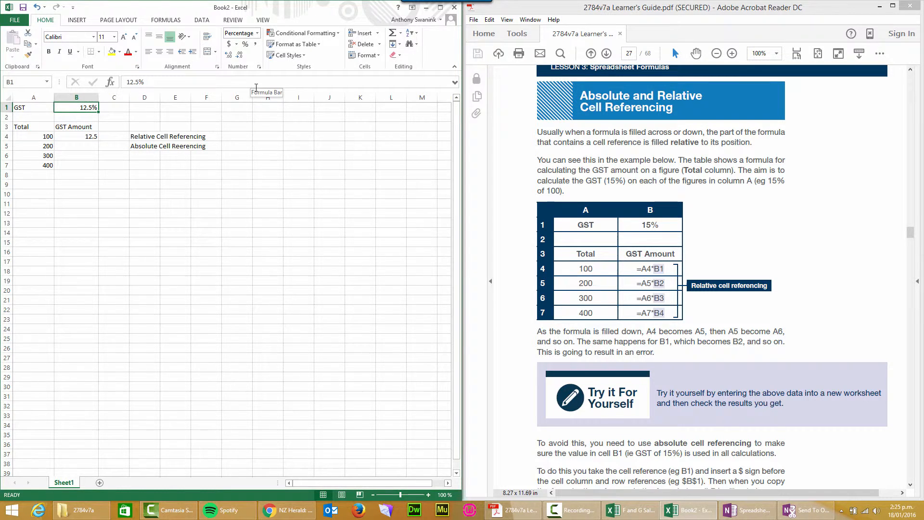
text(15)
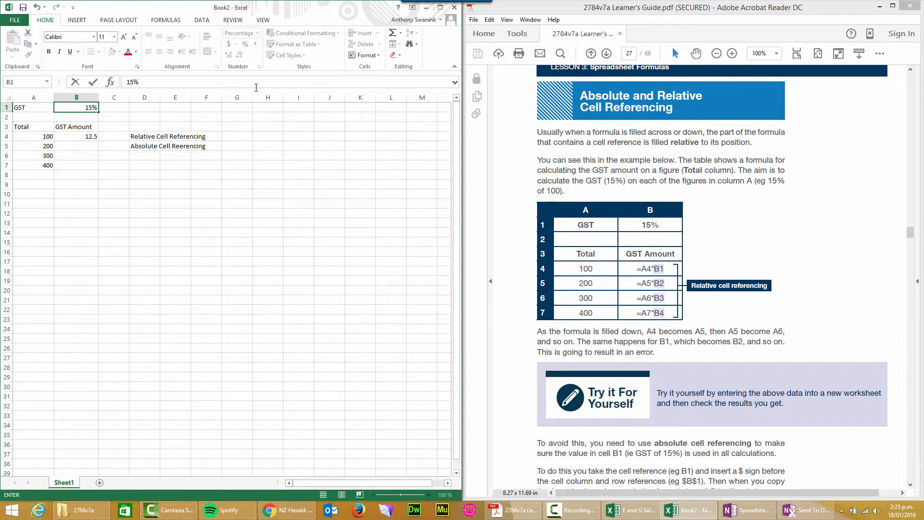
key(Return)
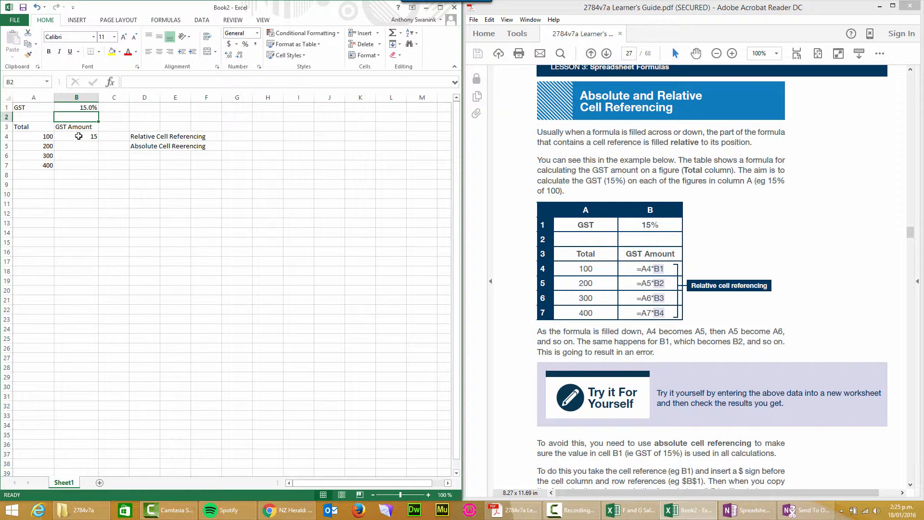
- Fill the GST amount formula from cell B4 down through cell B7
click(78, 136)
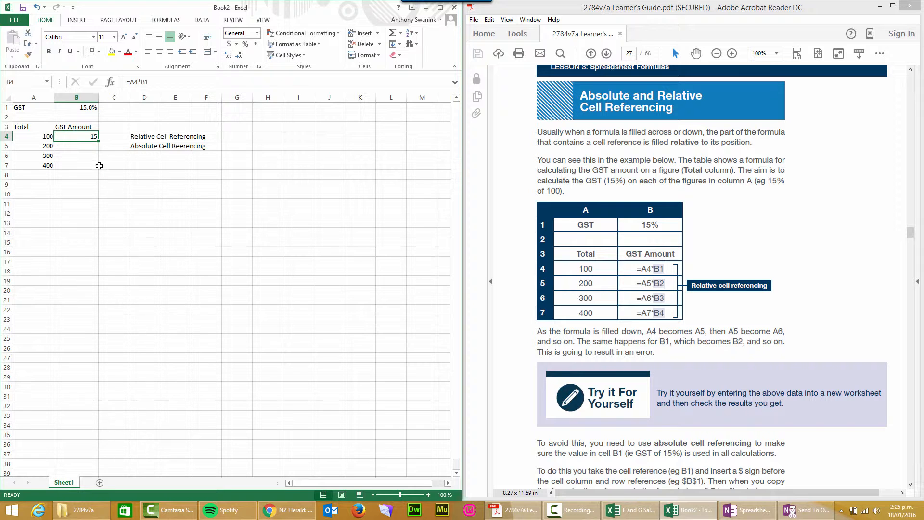
drag(98, 140, 98, 168)
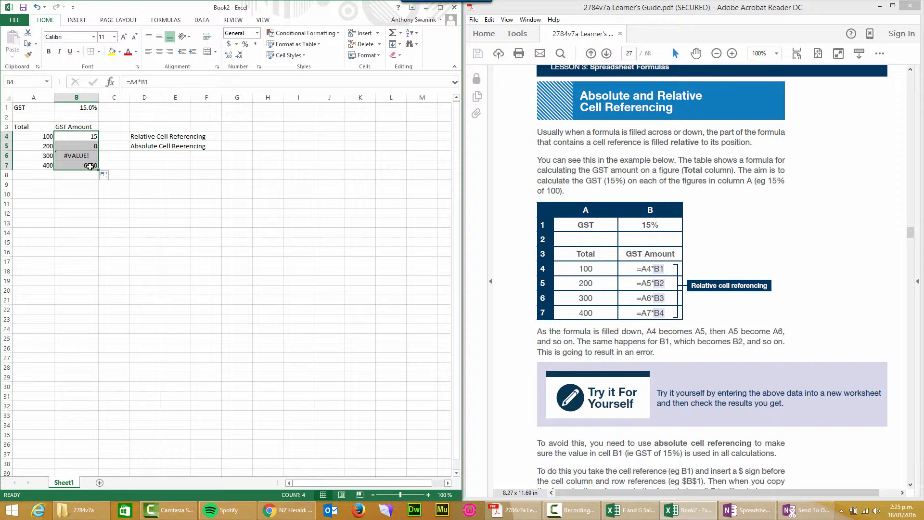
click(128, 164)
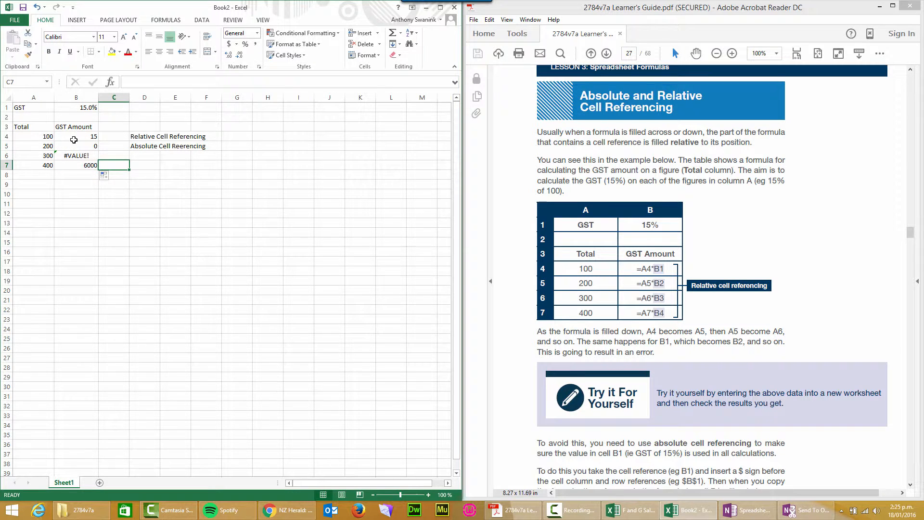
- Compare the filled formulas in cells B4 and B5 with the totals in A4:A7 to examine how relative references shift
click(77, 146)
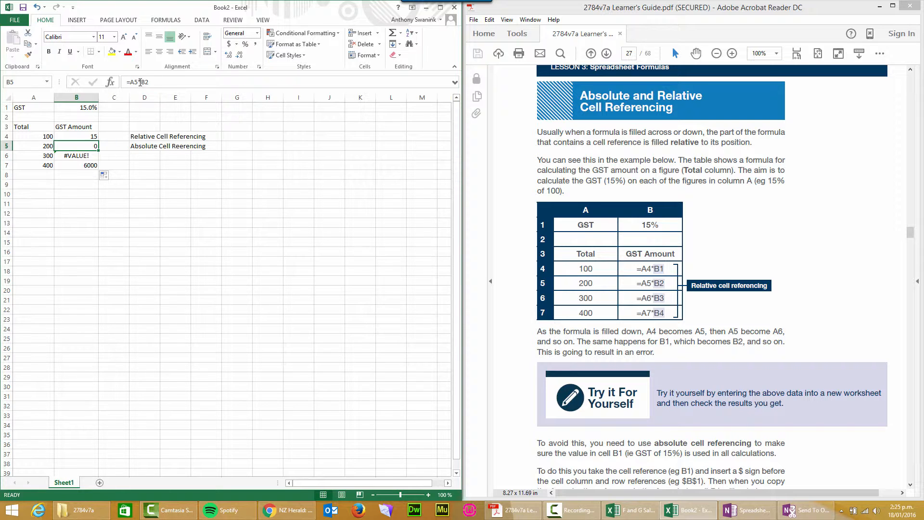
click(79, 137)
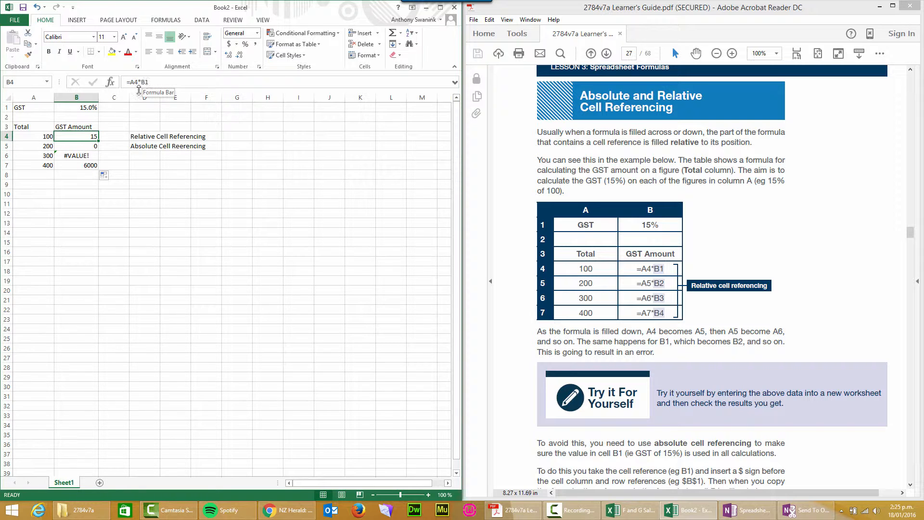
click(76, 145)
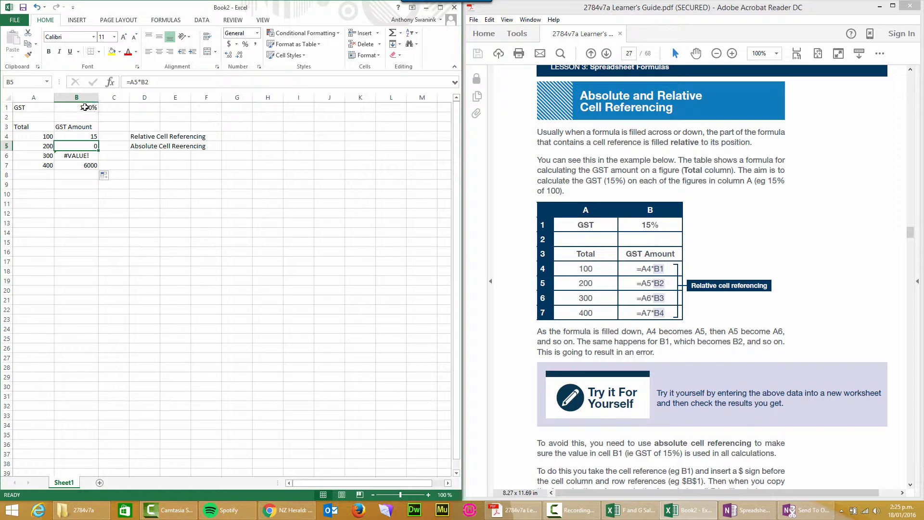
click(39, 135)
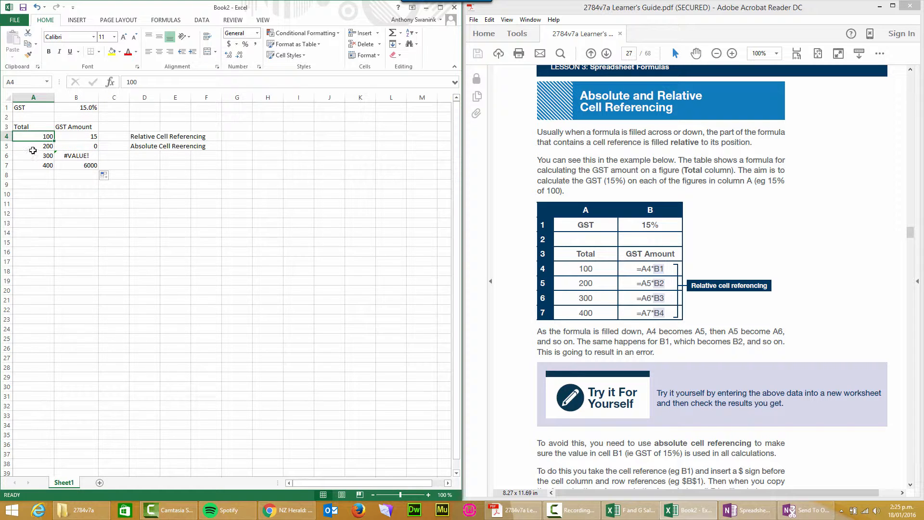
click(33, 150)
click(31, 156)
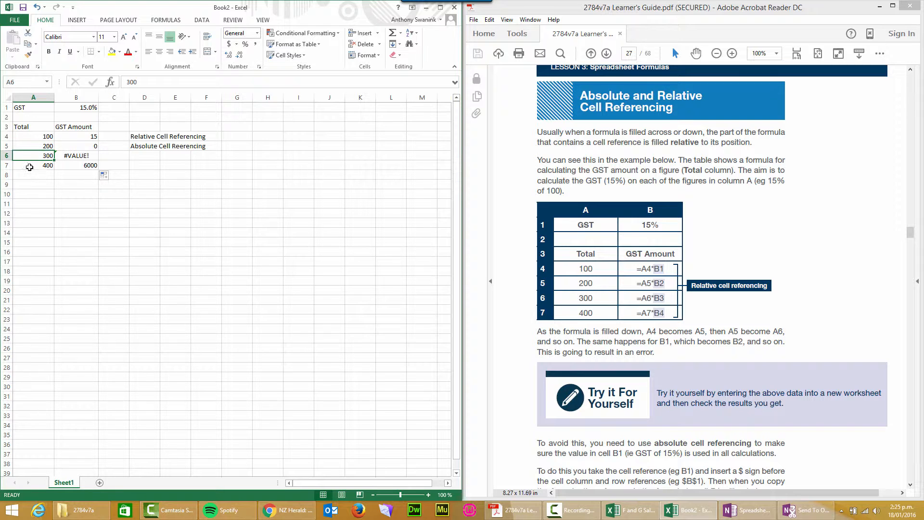
click(30, 167)
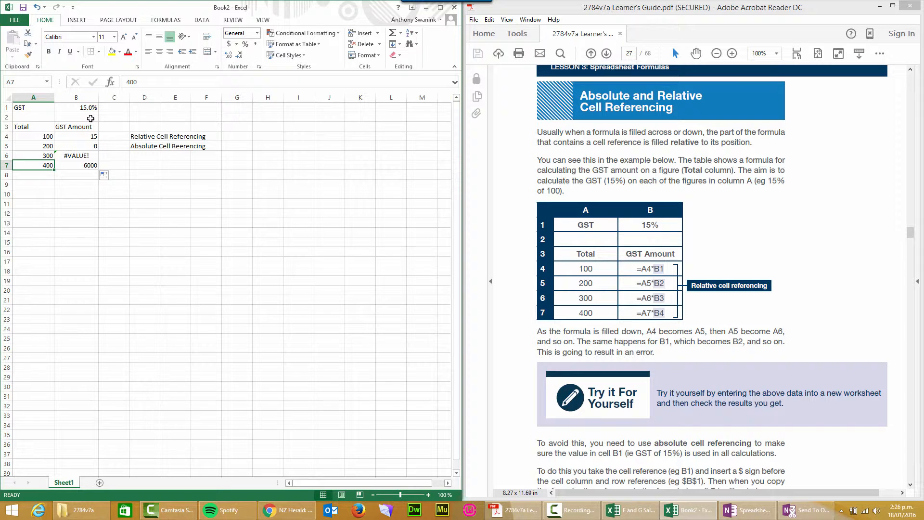
- Correct the misspelled label in cell D5 to read "Absolute Cell Referencing"
click(153, 145)
click(180, 148)
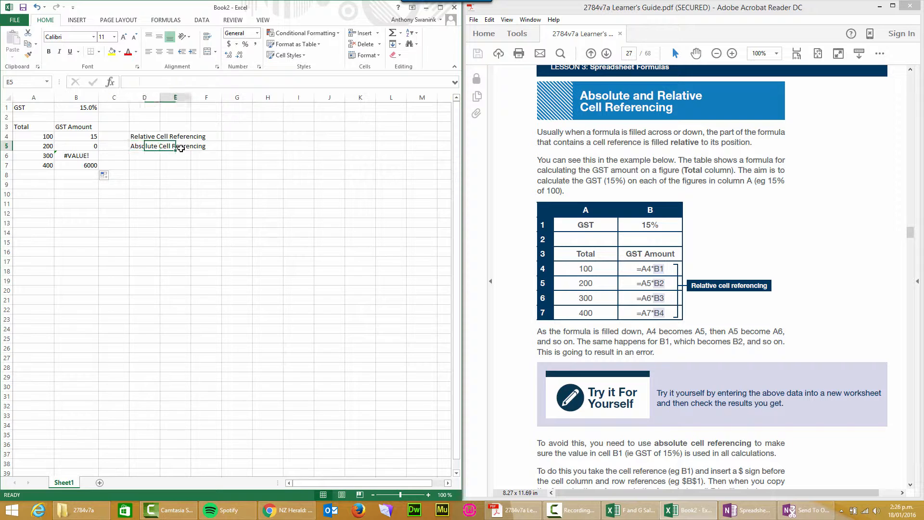
click(155, 148)
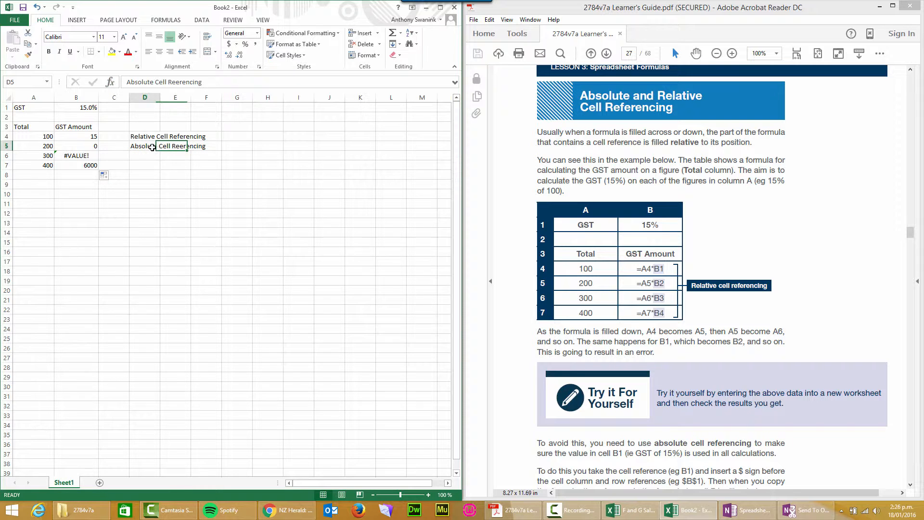
click(168, 82)
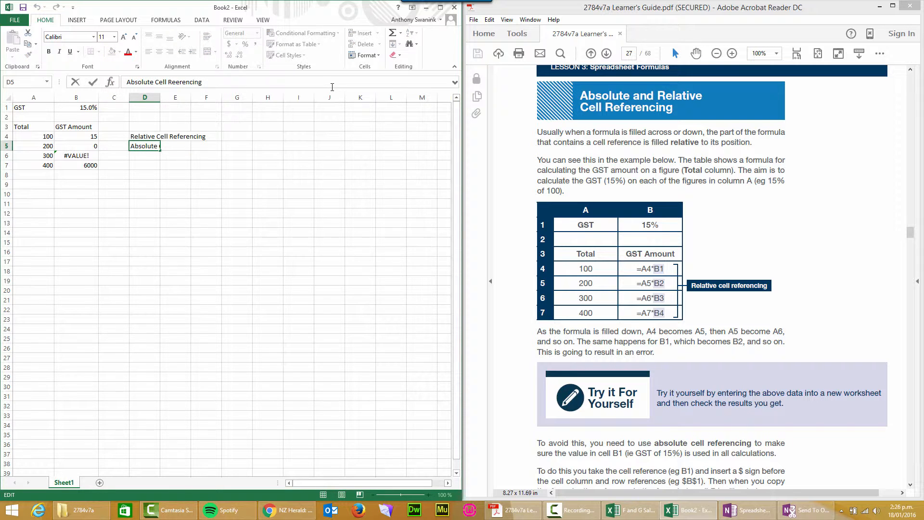
text(f)
key(Return)
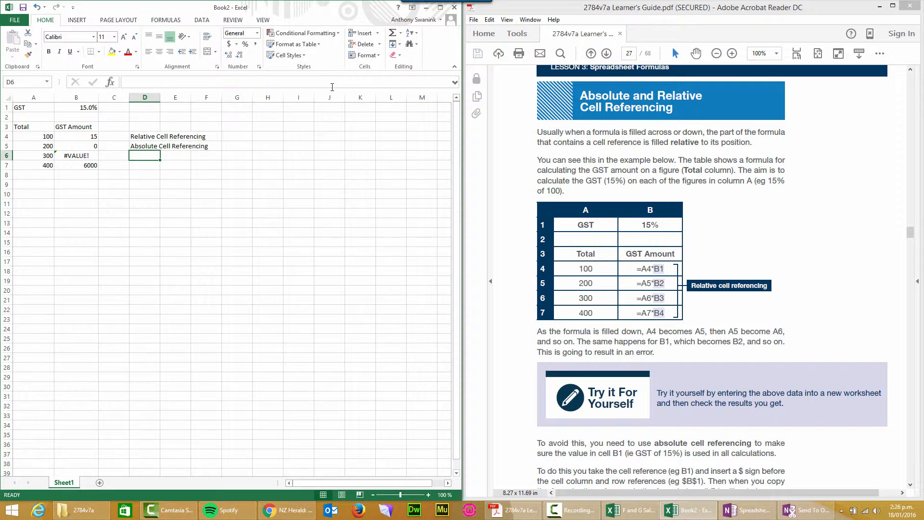
- Clear the contents of the filled GST amount cells B5:B7, keeping the formula in B4
click(96, 154)
click(84, 137)
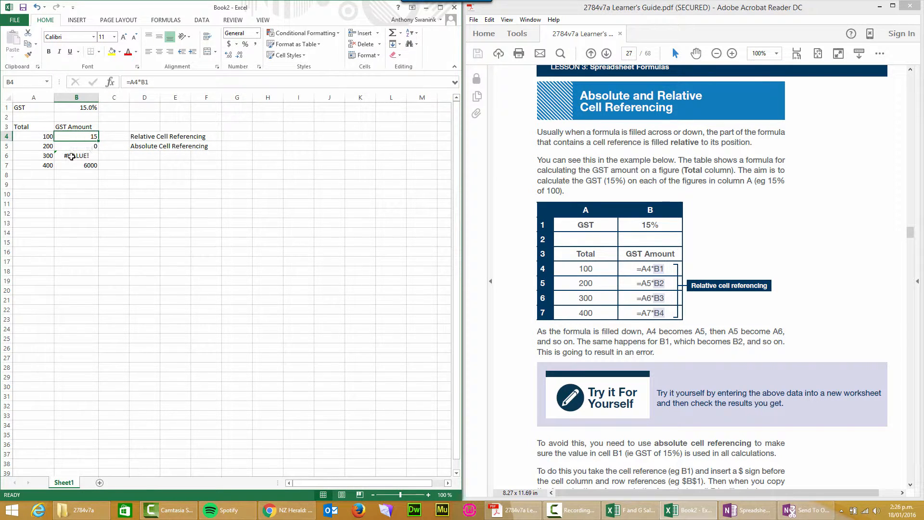
drag(78, 146, 75, 165)
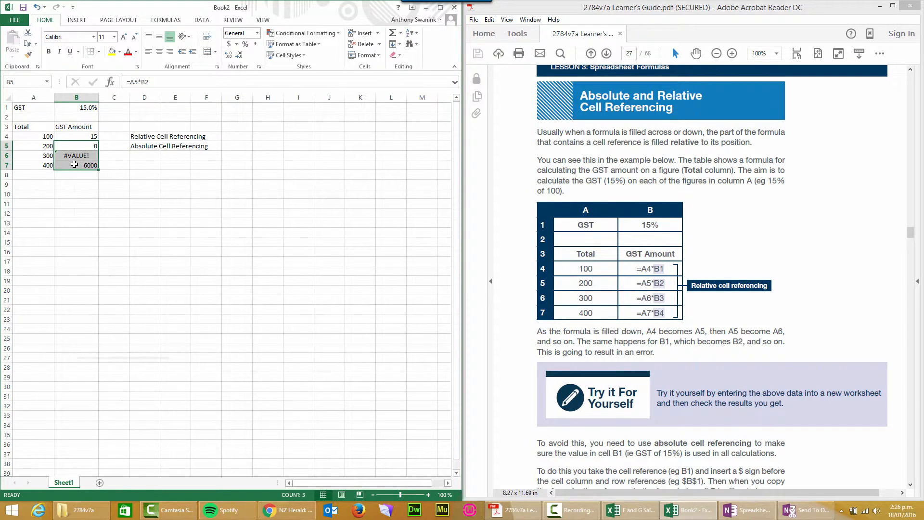
right_click(74, 165)
click(96, 263)
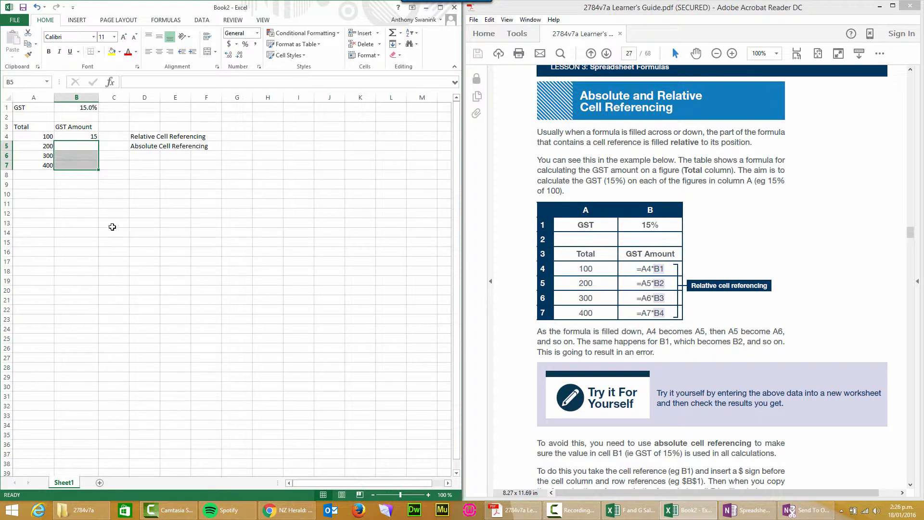
click(112, 175)
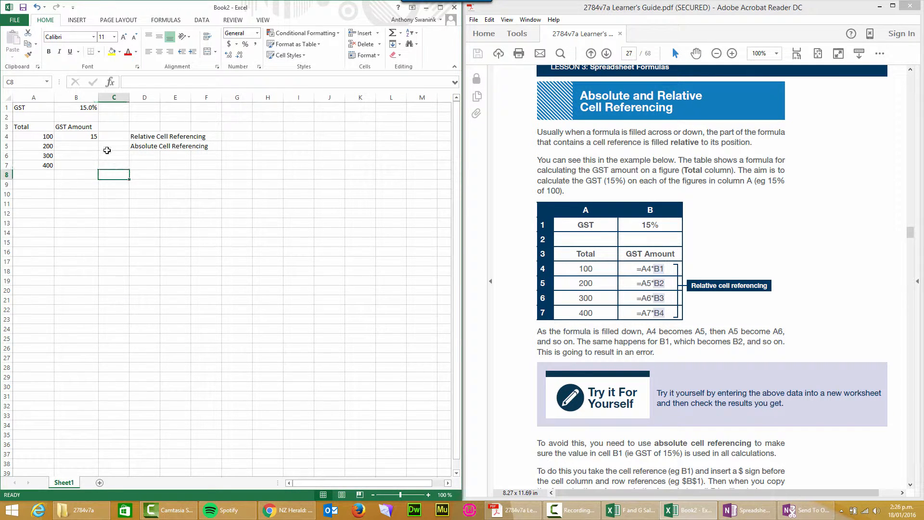
- Make the GST rate reference in cell B4 absolute so the formula reads =A4*$B$1
click(79, 137)
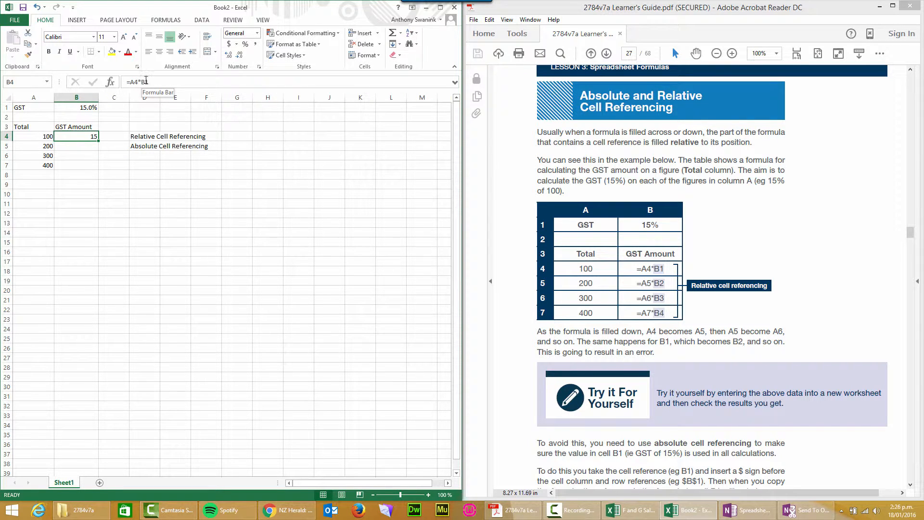
click(150, 84)
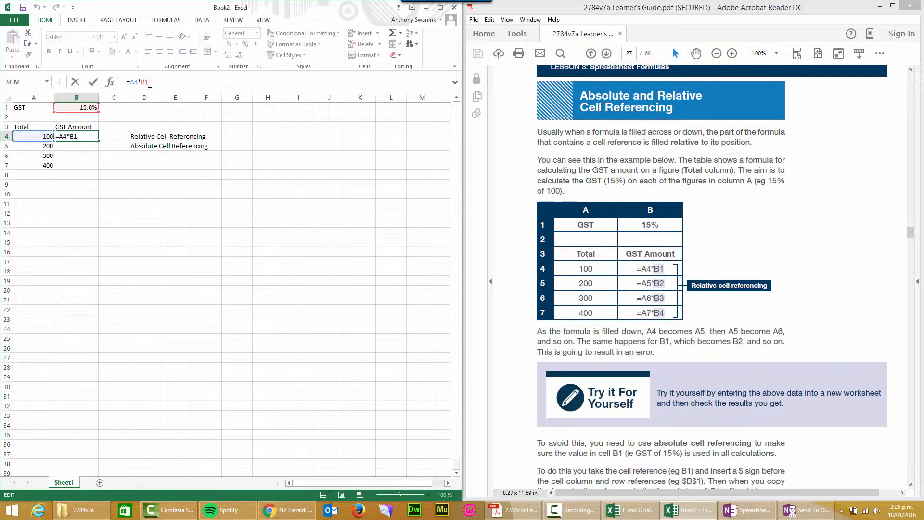
text($B$)
key(Return)
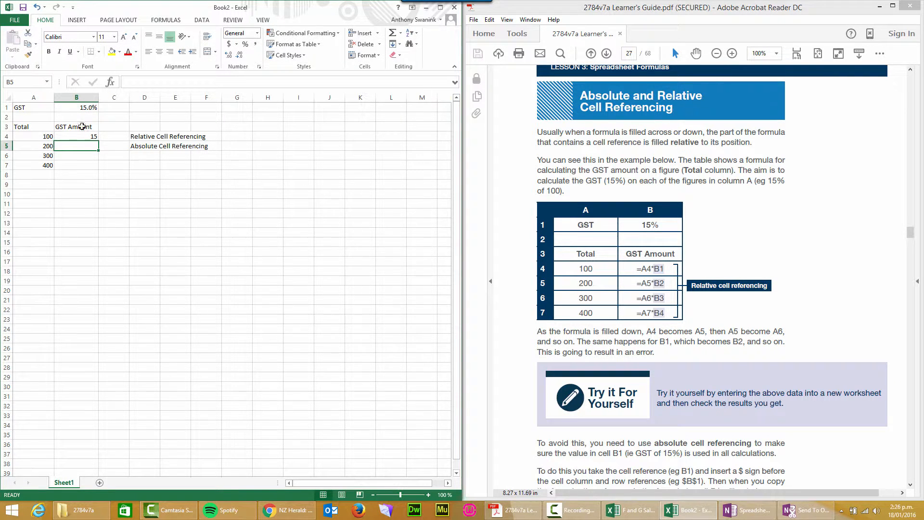
click(70, 134)
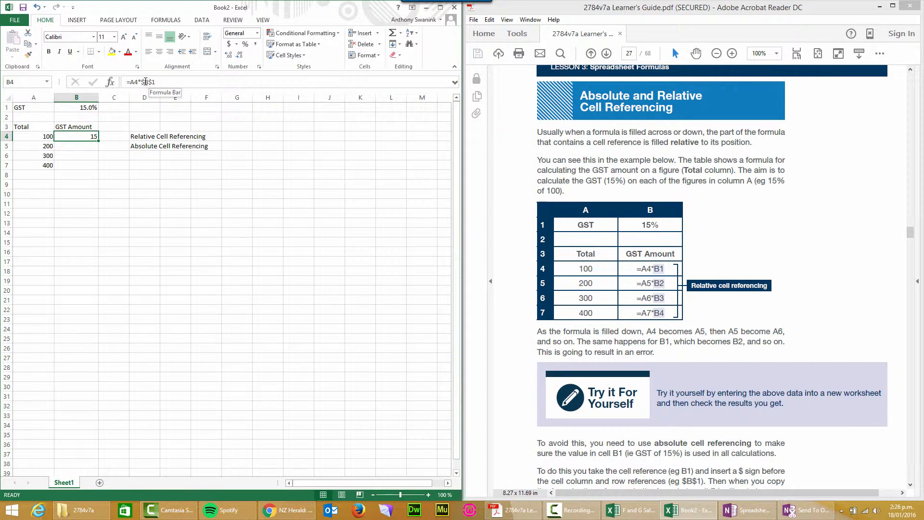
click(144, 81)
key(Delete)
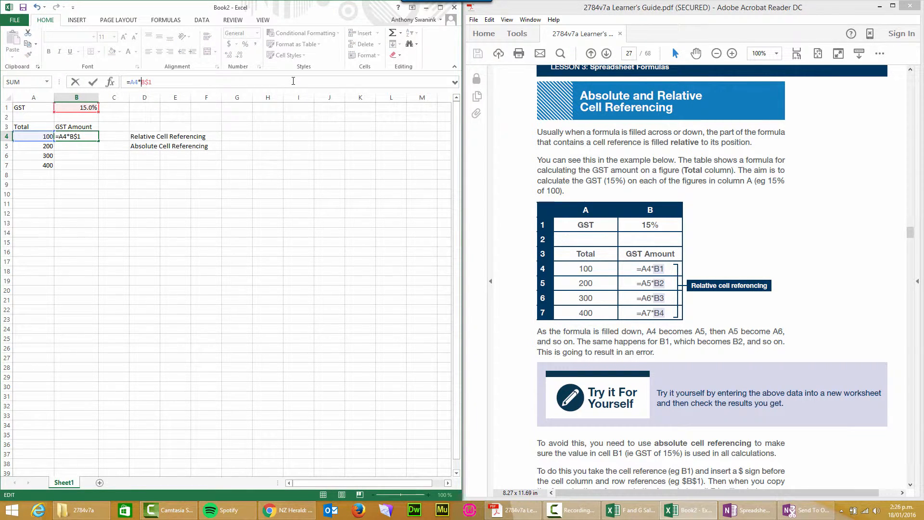
click(164, 173)
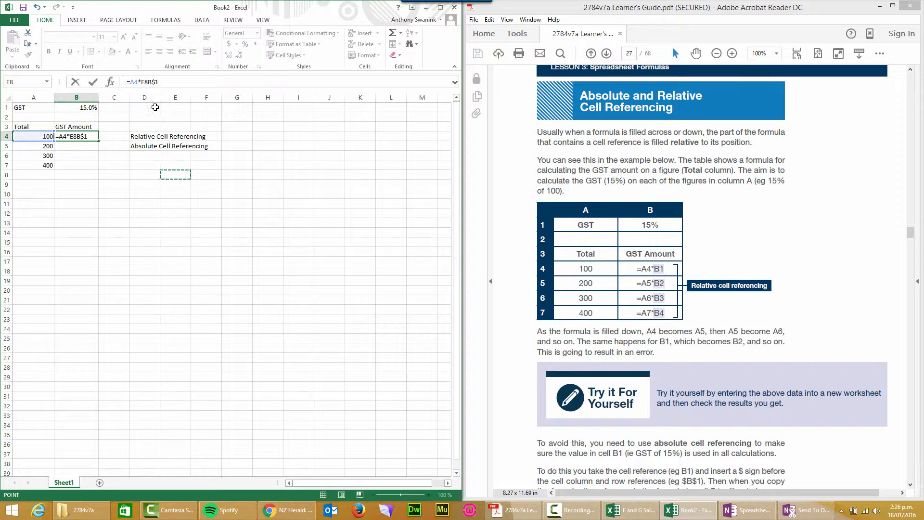
key(Escape)
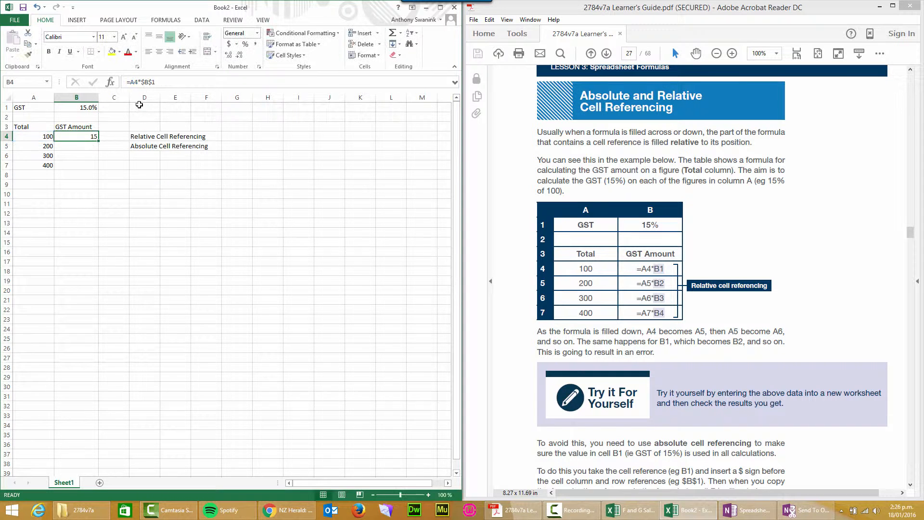
- Remove the dollar sign before the column letter in cell B4's formula so it reads =A4*B$1
click(145, 80)
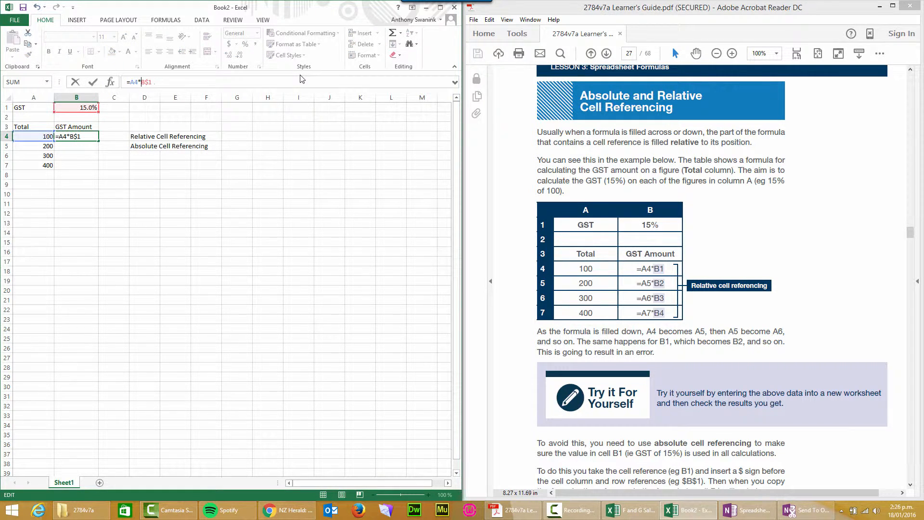
key(Return)
click(78, 137)
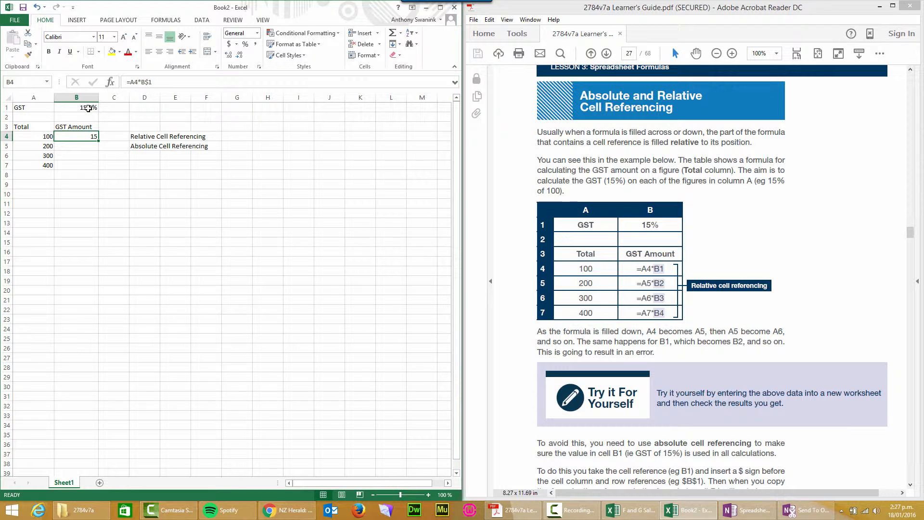
- Put the dollar sign back before the column letter so cell B4 reads =A4*$B$1, and check the cells it references
click(140, 83)
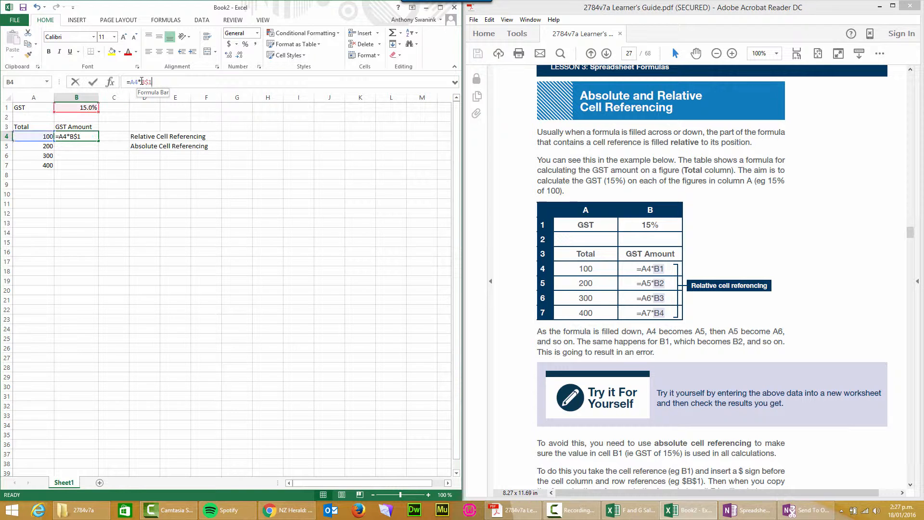
text($)
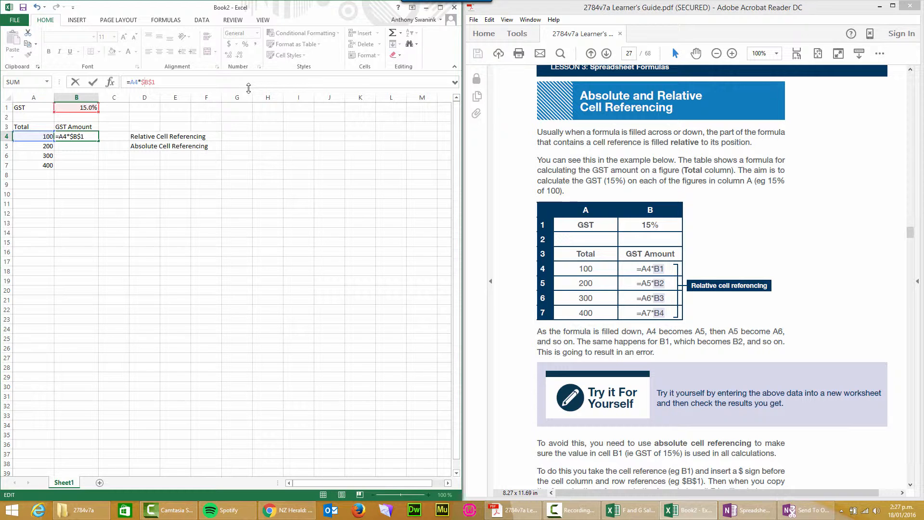
key(Return)
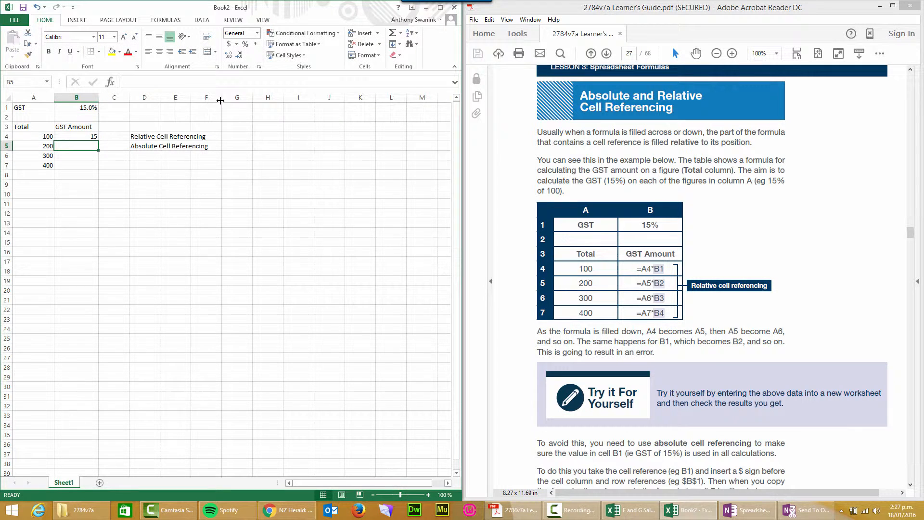
click(85, 138)
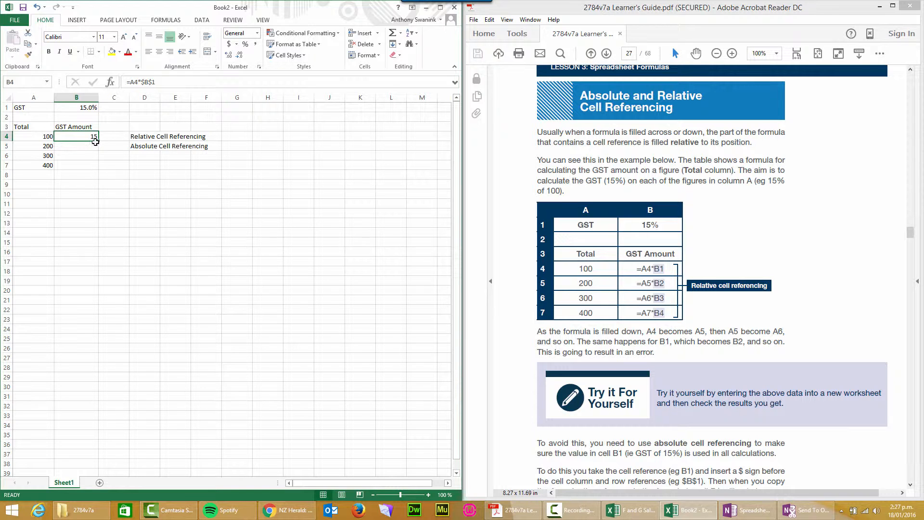
key(F2)
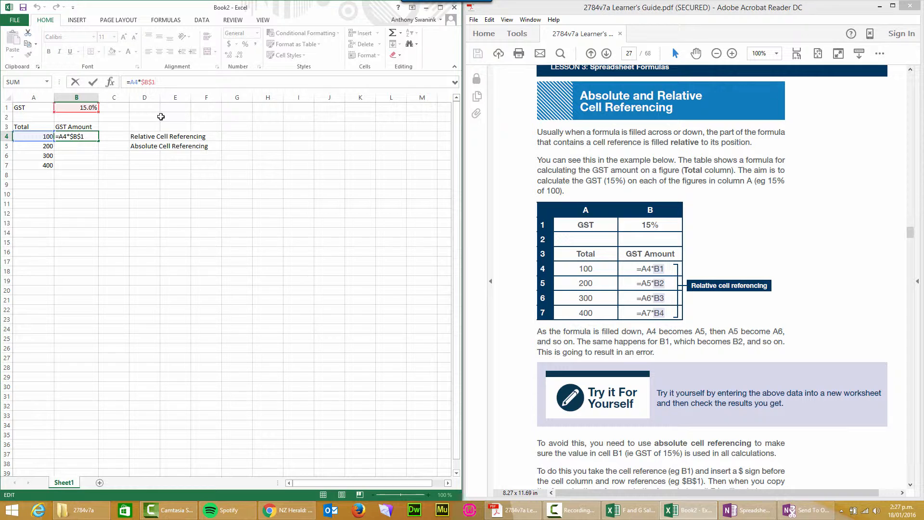
key(Escape)
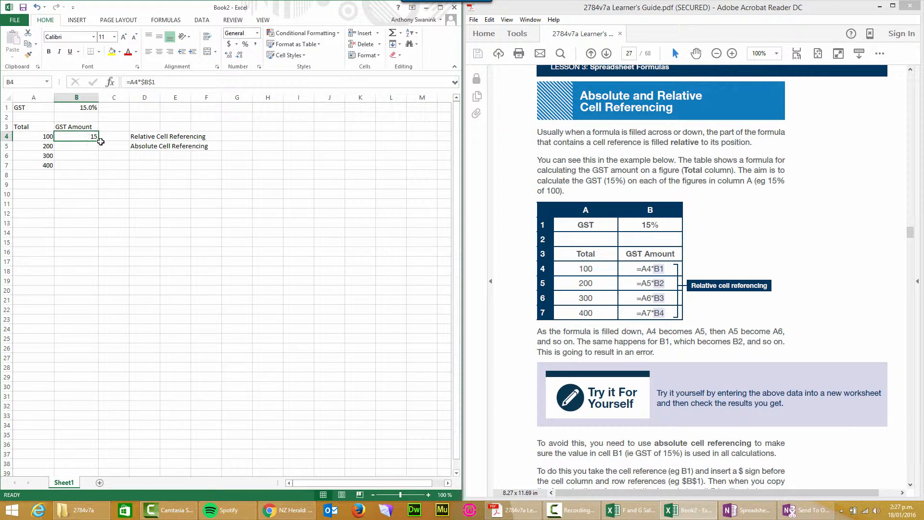
- Fill the formula =A4*$B$1 from B4 down through B7, and check the references in each GST amount cell
drag(99, 140, 99, 169)
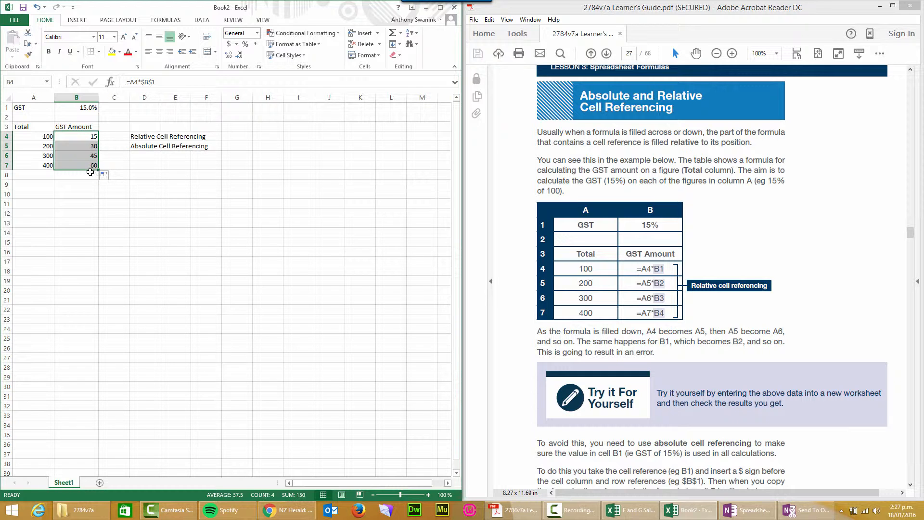
click(84, 147)
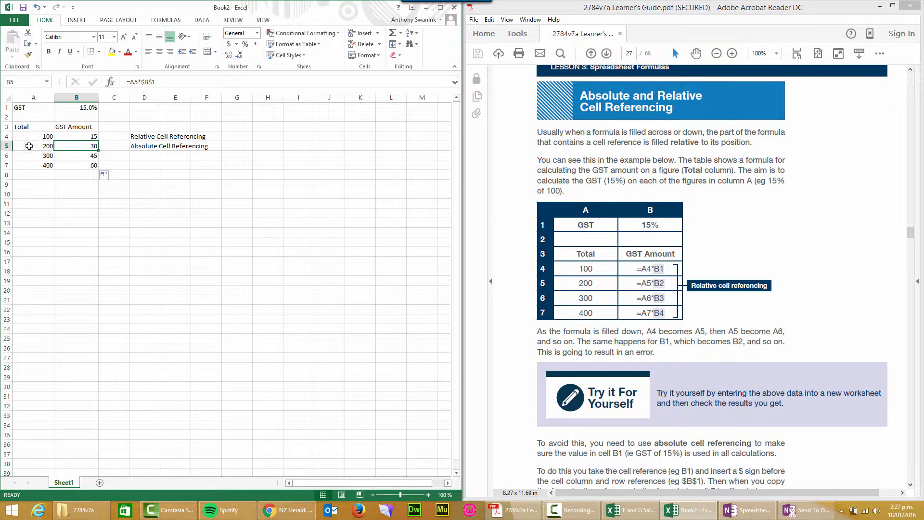
click(77, 157)
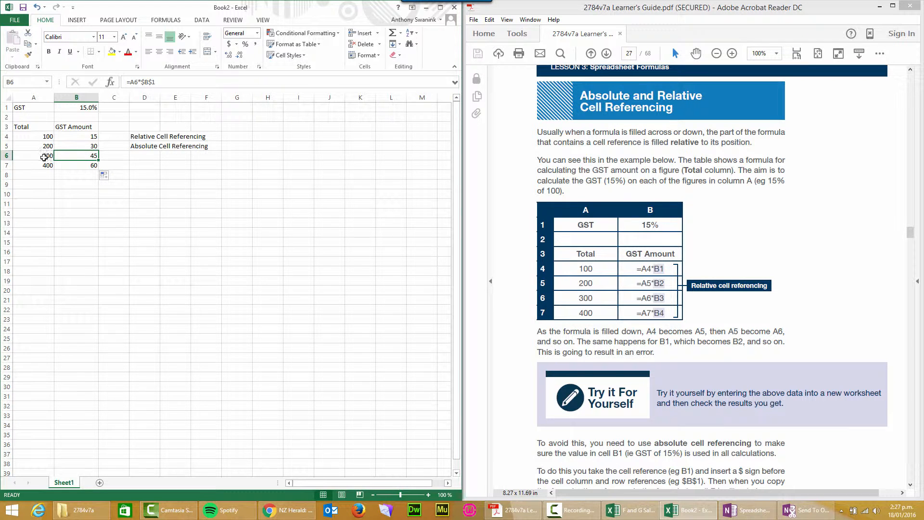
click(80, 165)
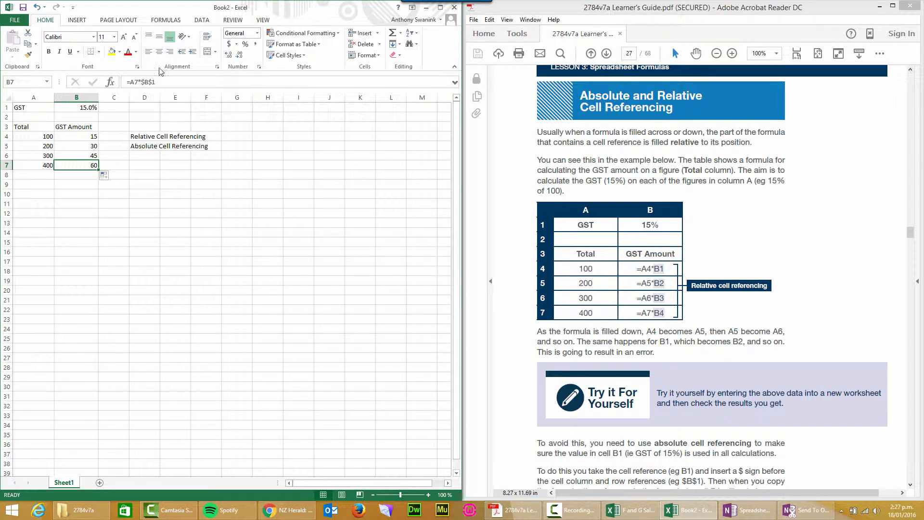
click(81, 159)
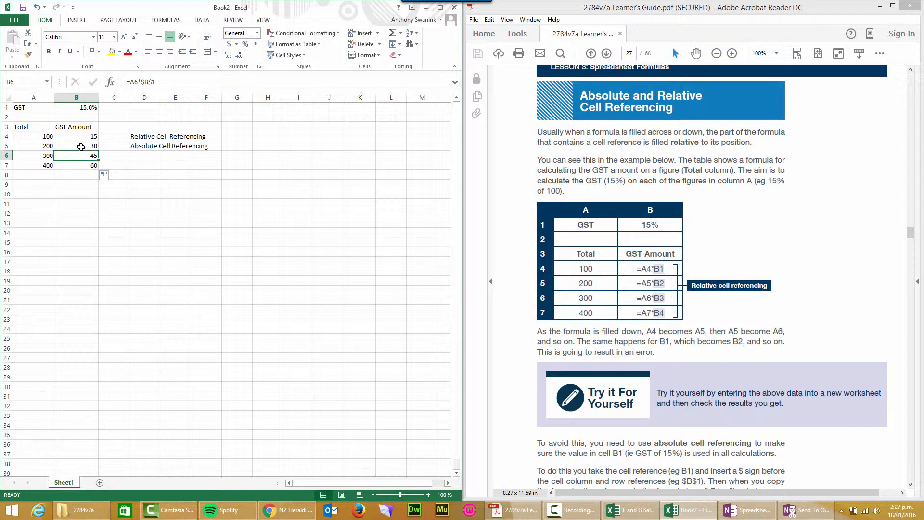
click(80, 144)
click(78, 138)
click(77, 146)
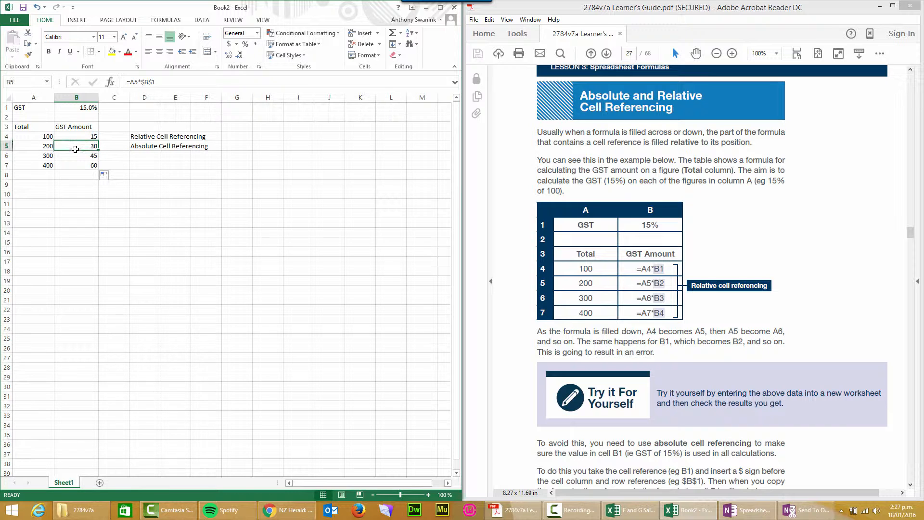
click(77, 157)
click(76, 138)
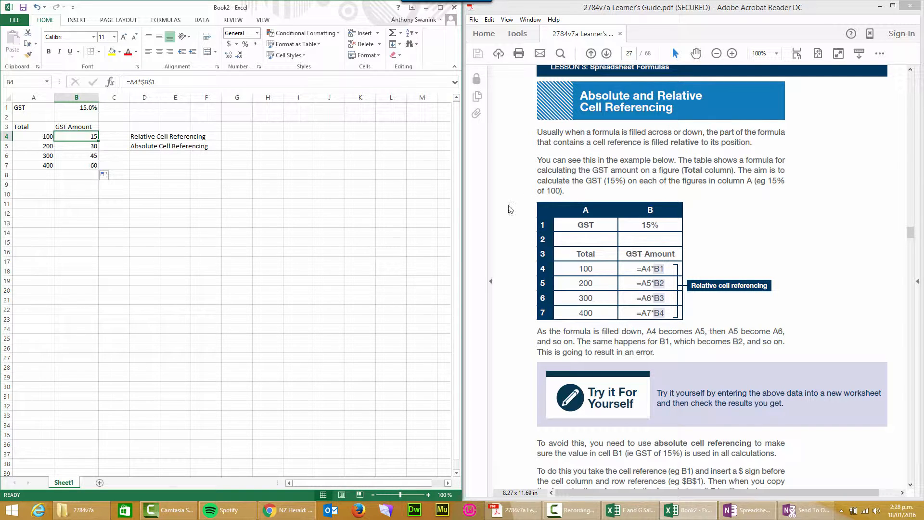
- Switch to the learner's guide PDF and go back to page 26 to review the list of spreadsheet formula topics
click(620, 214)
scroll(620, 214, up, 10)
scroll(619, 214, up, 8)
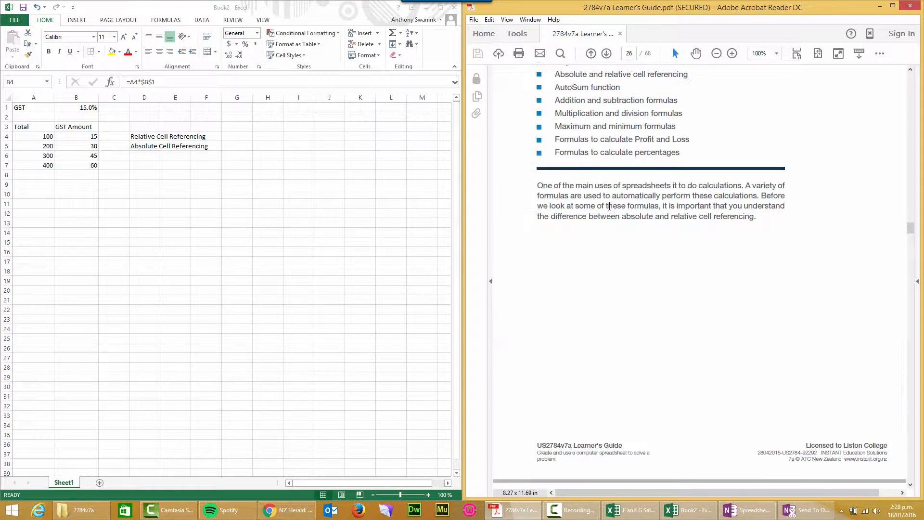